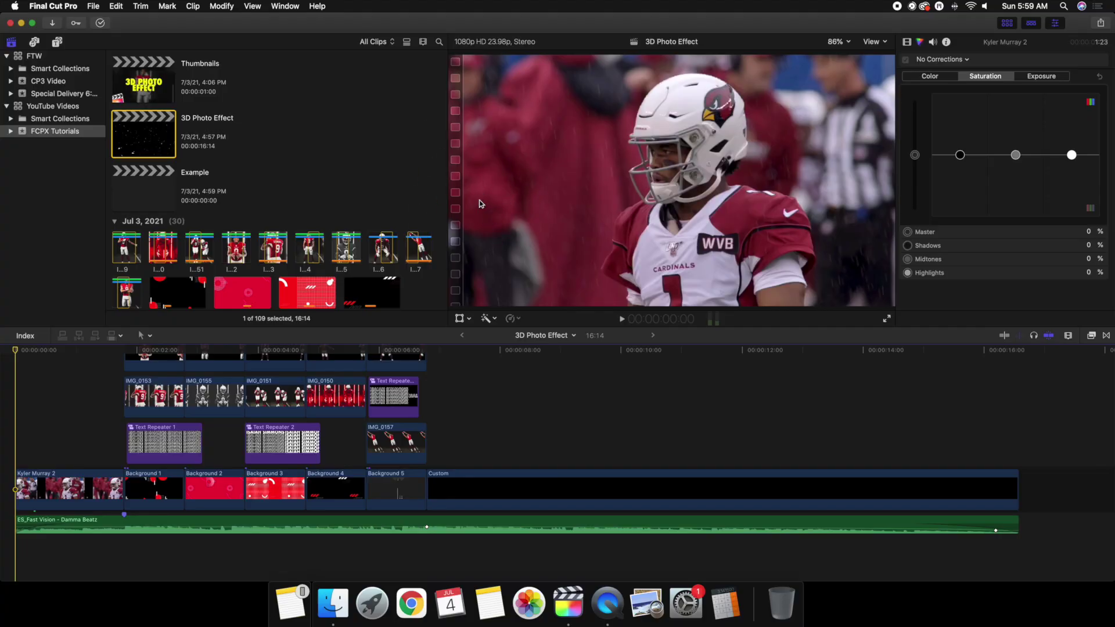
- Play the 3D Photo Effect timeline, open the empty Example project, then close Final Cut Pro
scroll(2, 397, "up", 2)
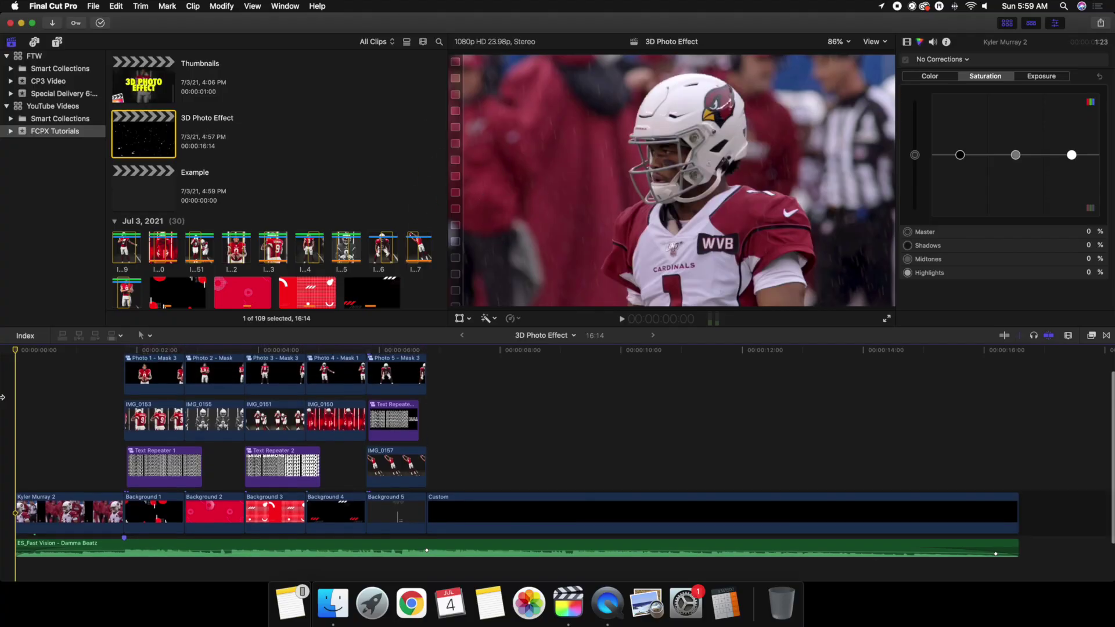
key("space")
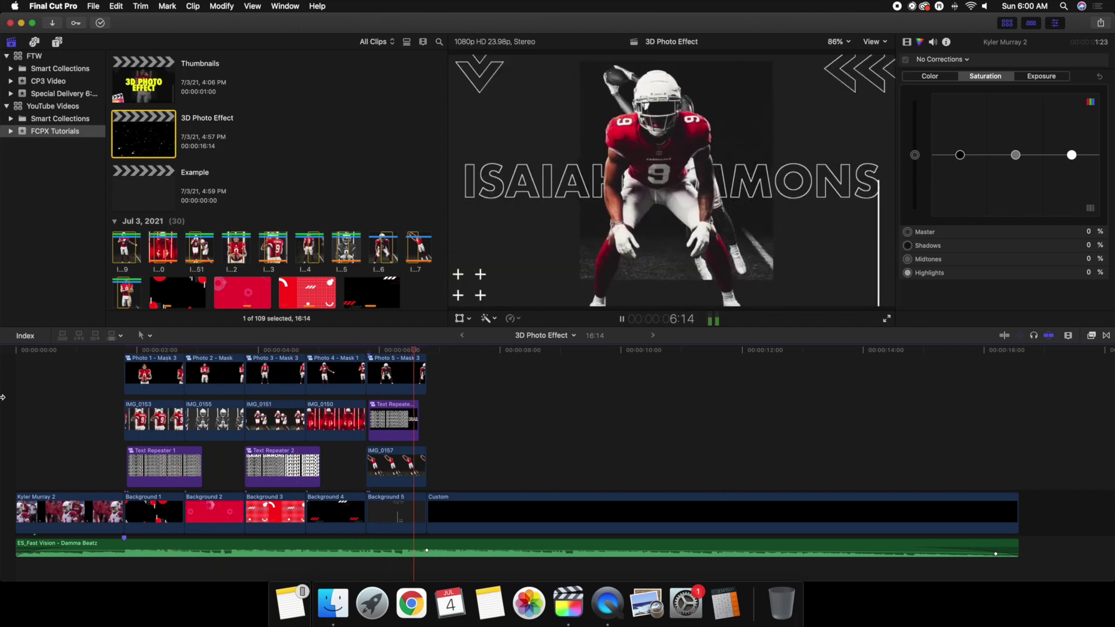
key("Home")
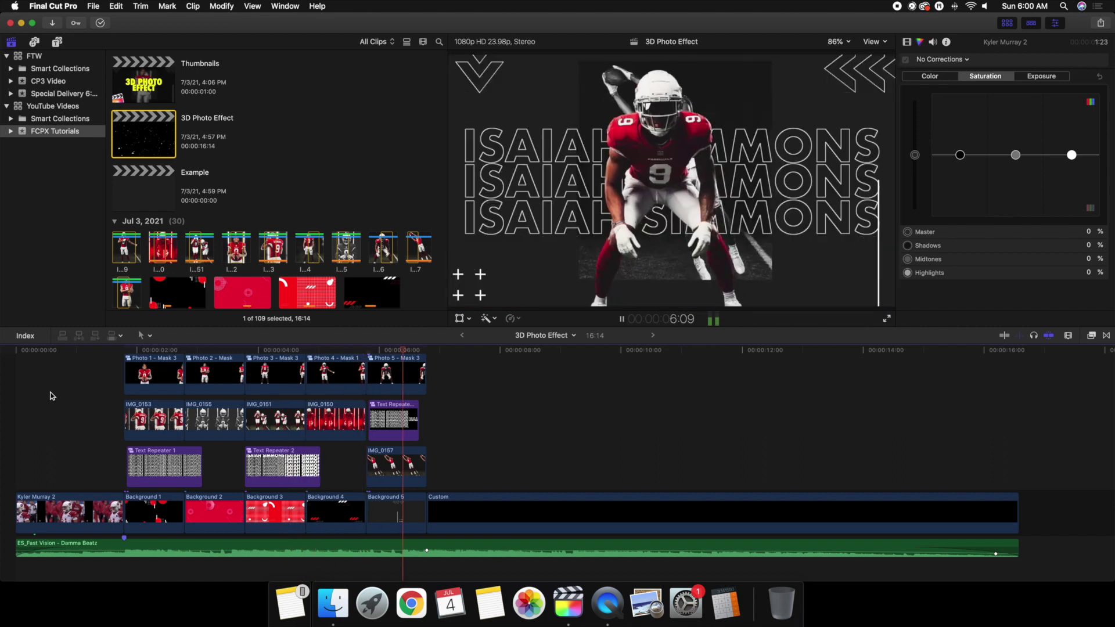
key("space")
left_click(54, 397)
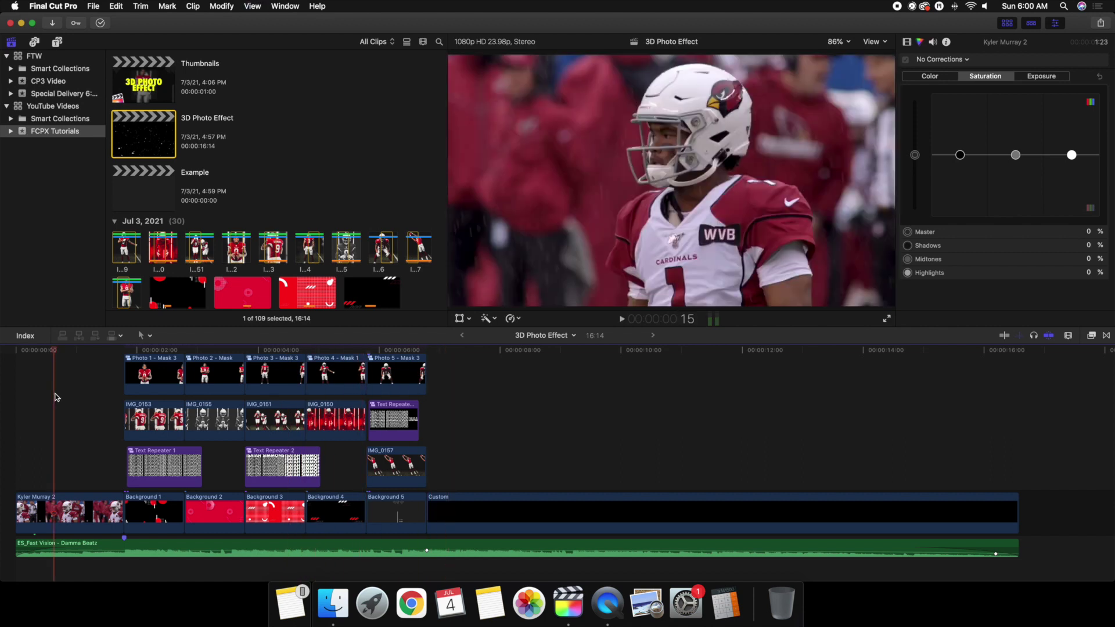
double_click(144, 198)
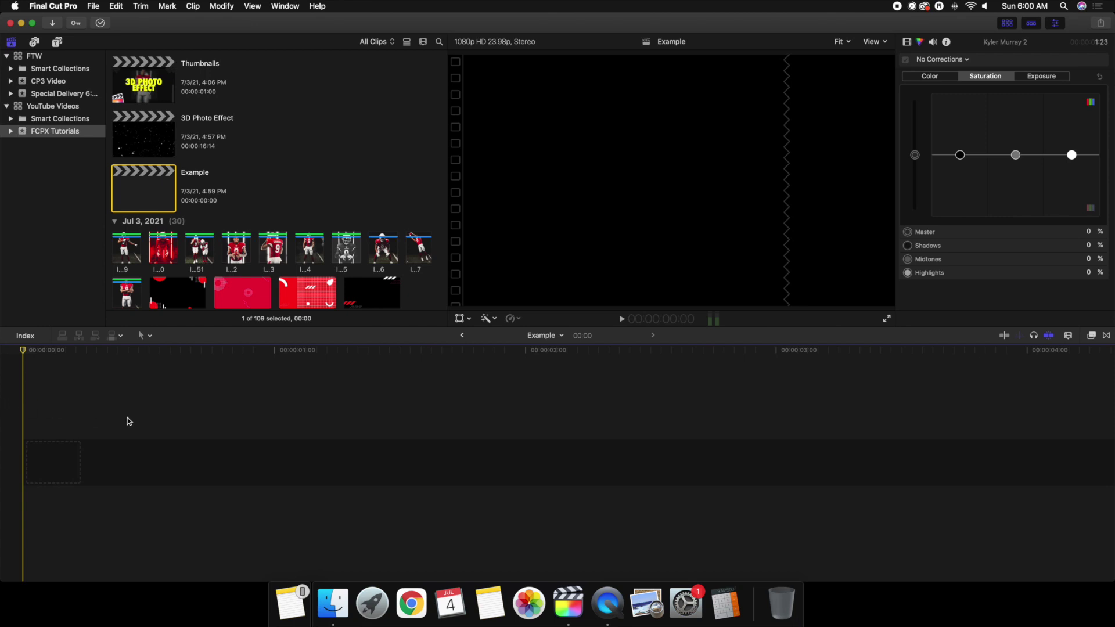
left_click(9, 23)
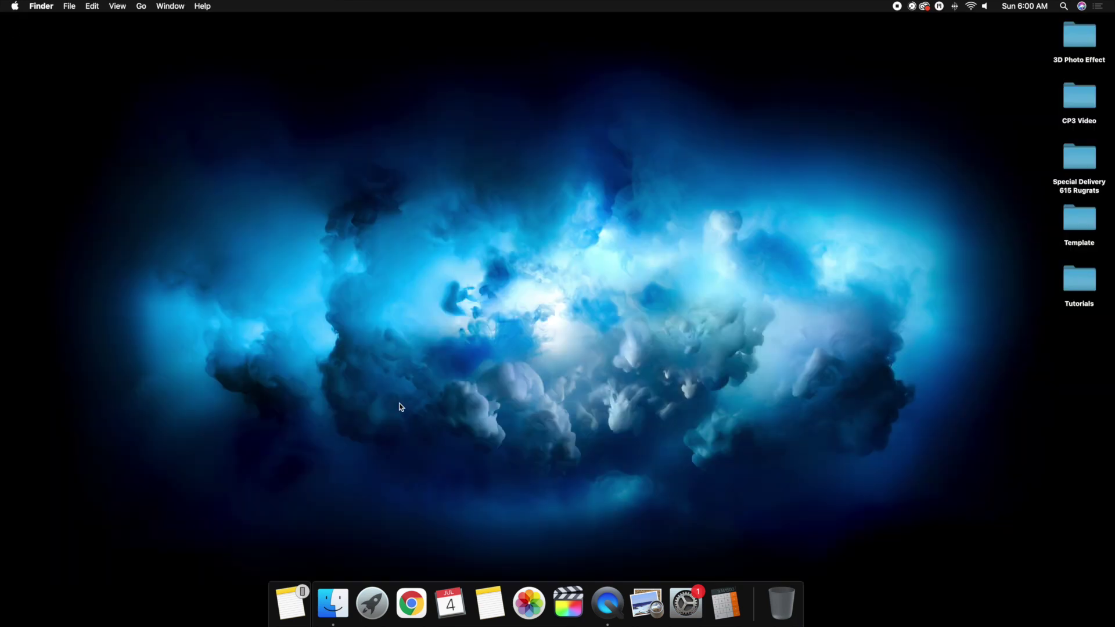
- Open Canva's home page in Chrome and search for 'youtube outro' designs
left_click(405, 591)
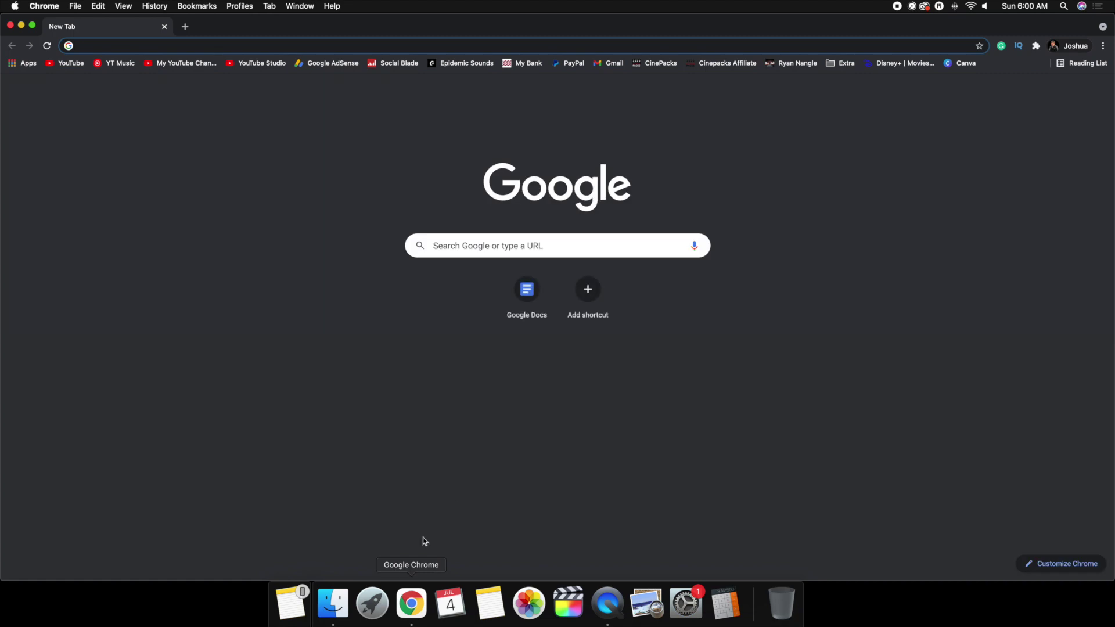
left_click(959, 64)
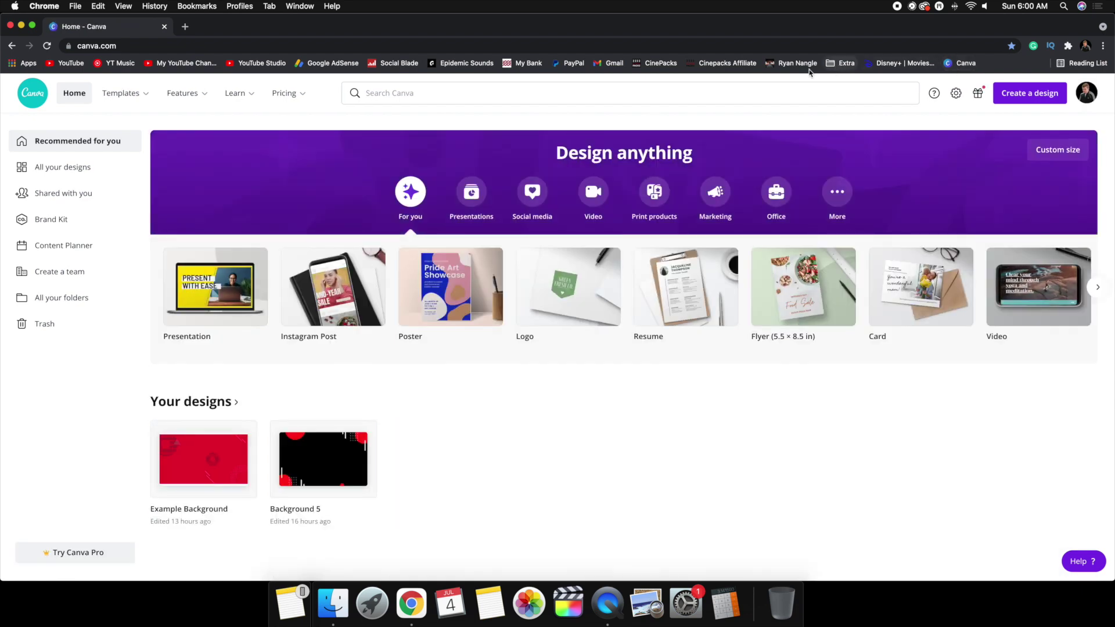
left_click(675, 92)
type("y")
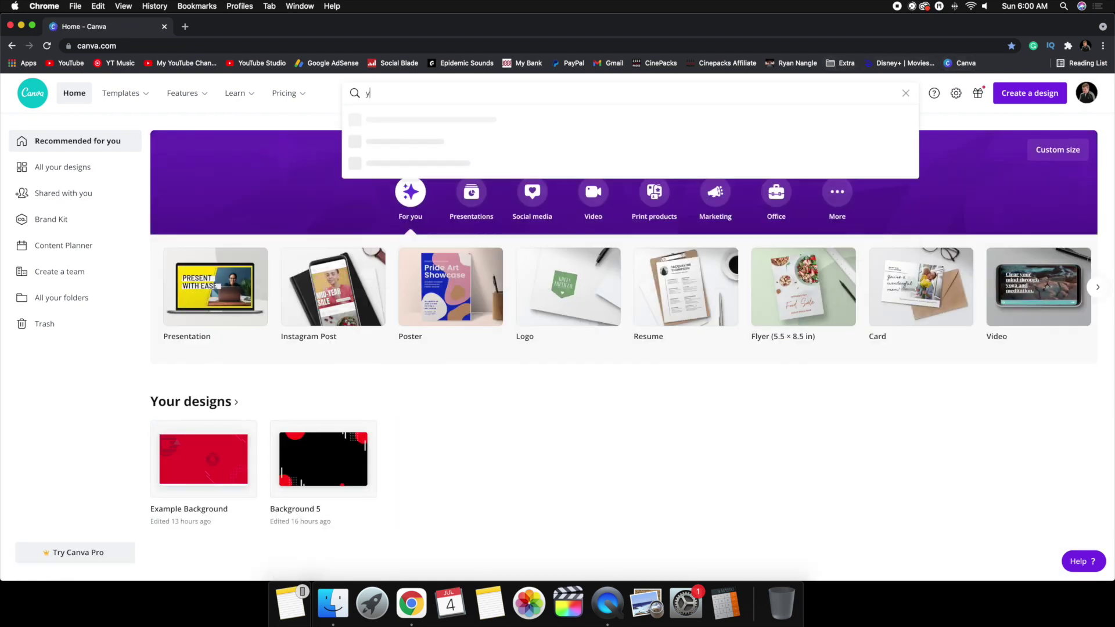
type("outube")
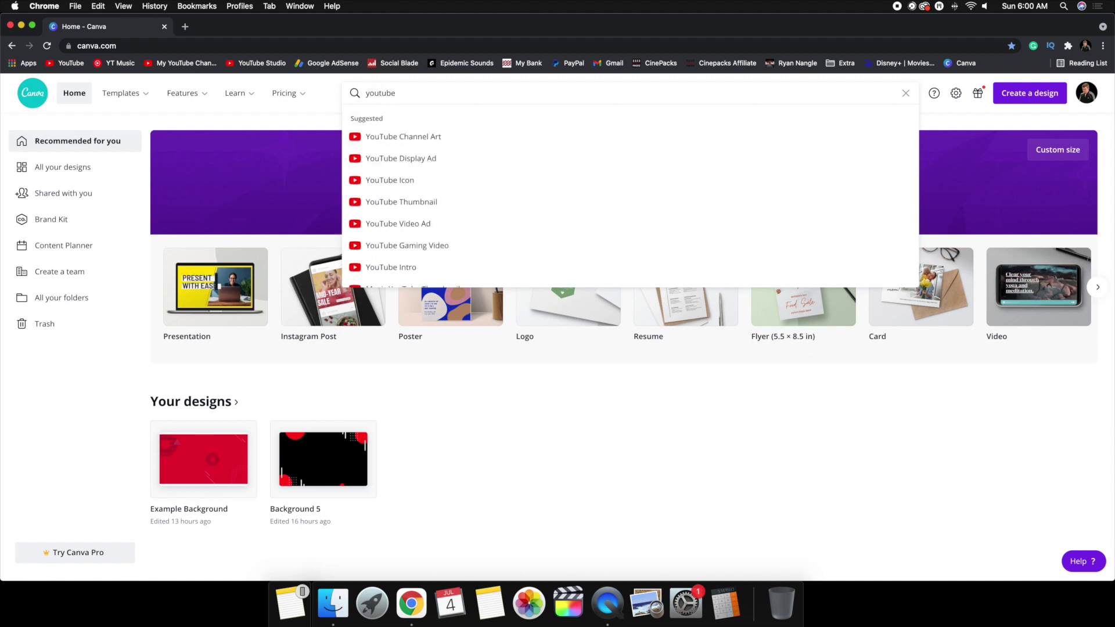
type(" outro")
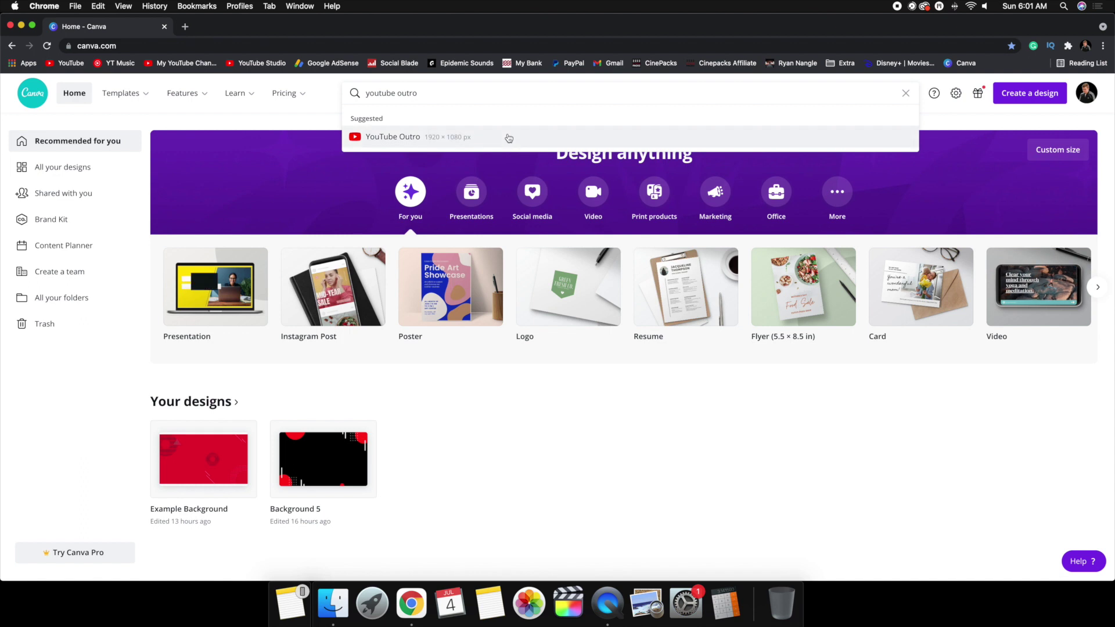
left_click(509, 137)
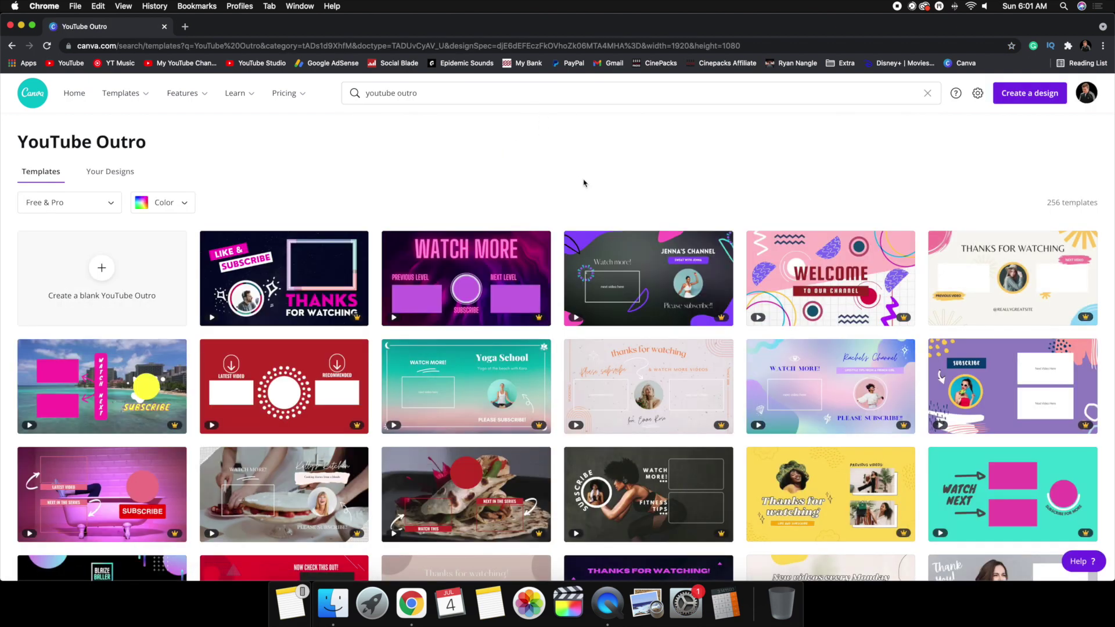
- Scroll the results and open the red Red Modern Gamer Girl YouTube Outro template
scroll(583, 184, "down", 3)
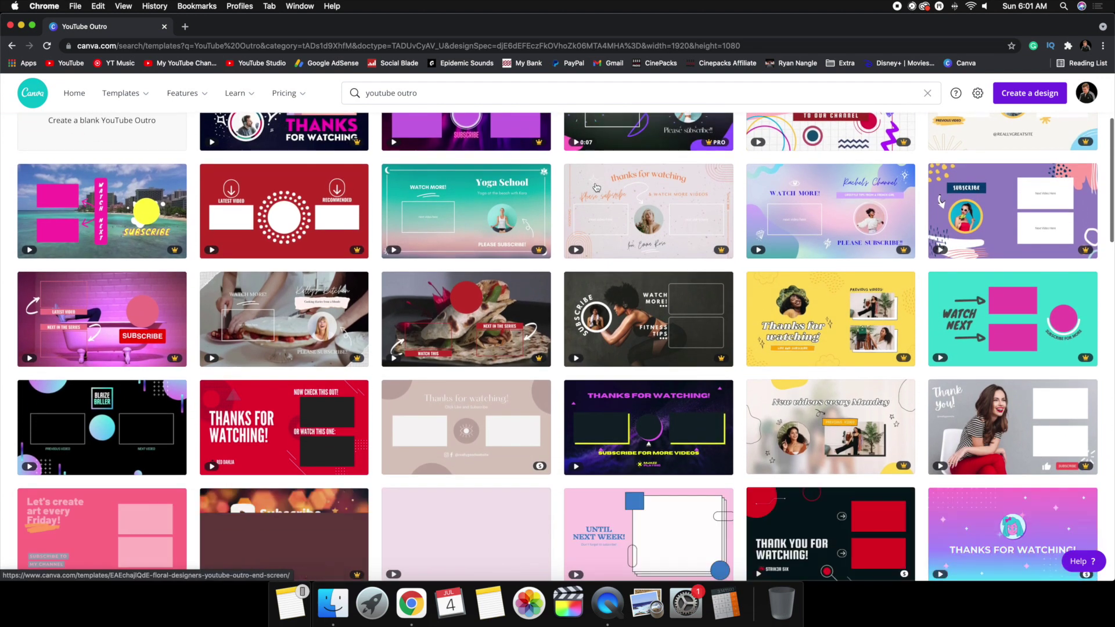
scroll(596, 187, "down", 1)
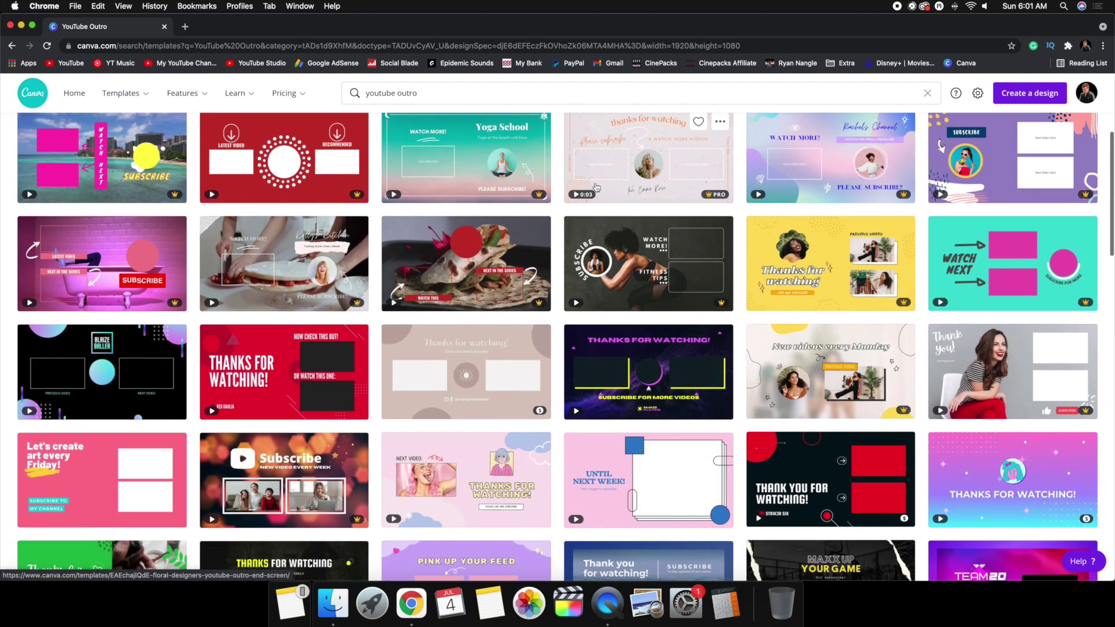
scroll(595, 187, "down", 2)
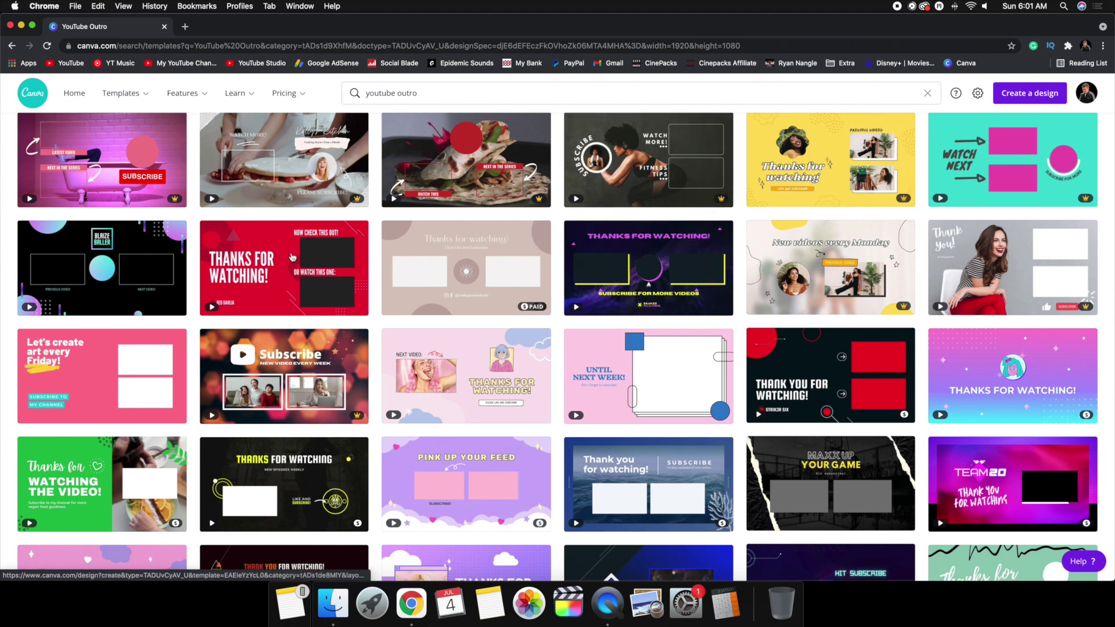
left_click(273, 278)
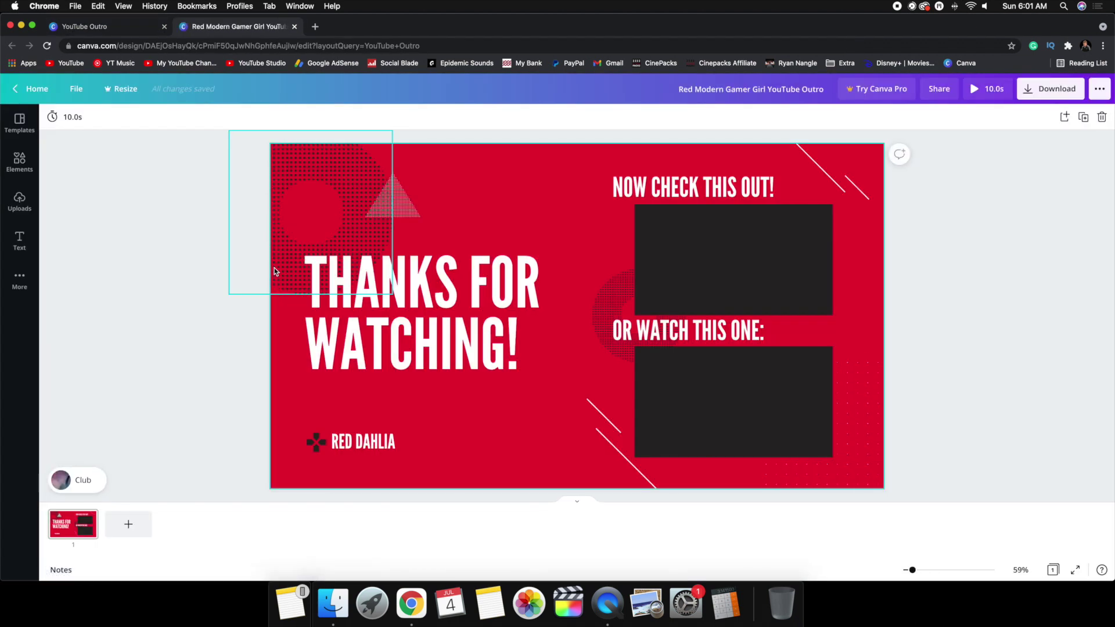
- Close the results tab and delete the THANKS FOR WATCHING! headline and both video frames
left_click(164, 27)
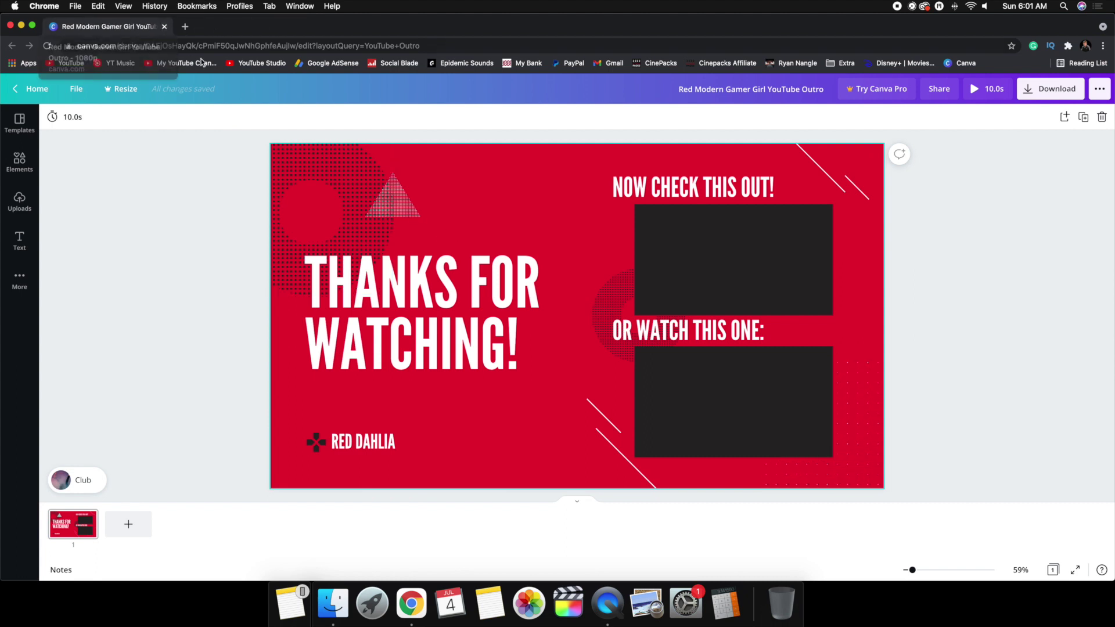
left_click(368, 300)
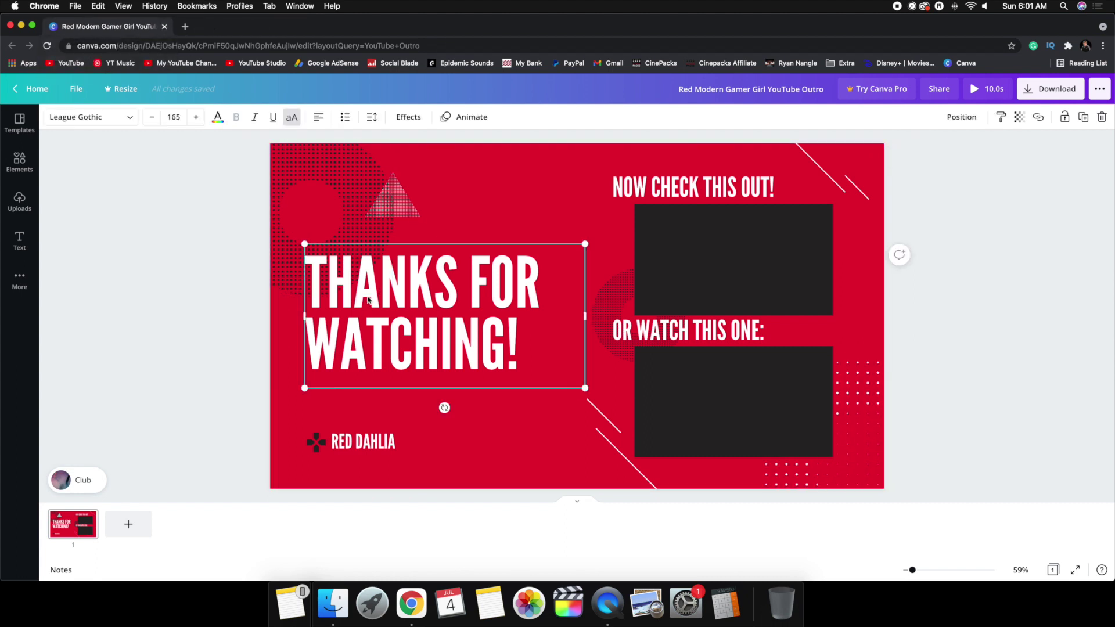
key("Delete")
left_click(664, 249)
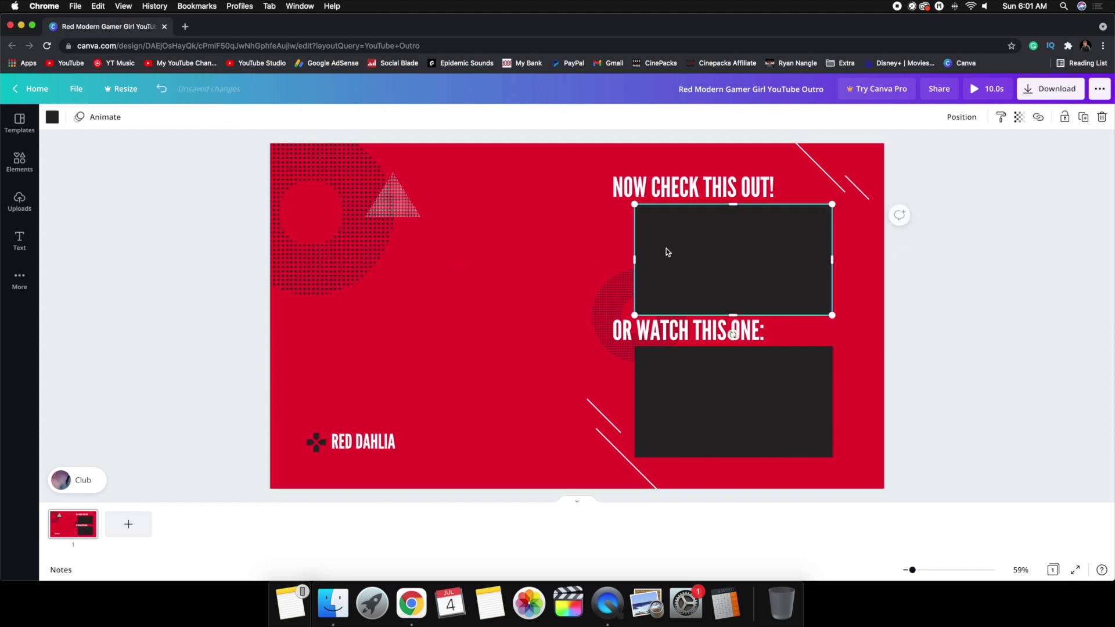
key("Delete")
left_click(679, 385)
key("Delete")
- Delete the NOW CHECK THIS OUT!, OR WATCH THIS ONE: and RED DAHLIA texts and the gamepad icon
left_click(677, 195)
key("Delete")
left_click(676, 325)
key("Delete")
left_click(398, 447)
key("Delete")
left_click(316, 442)
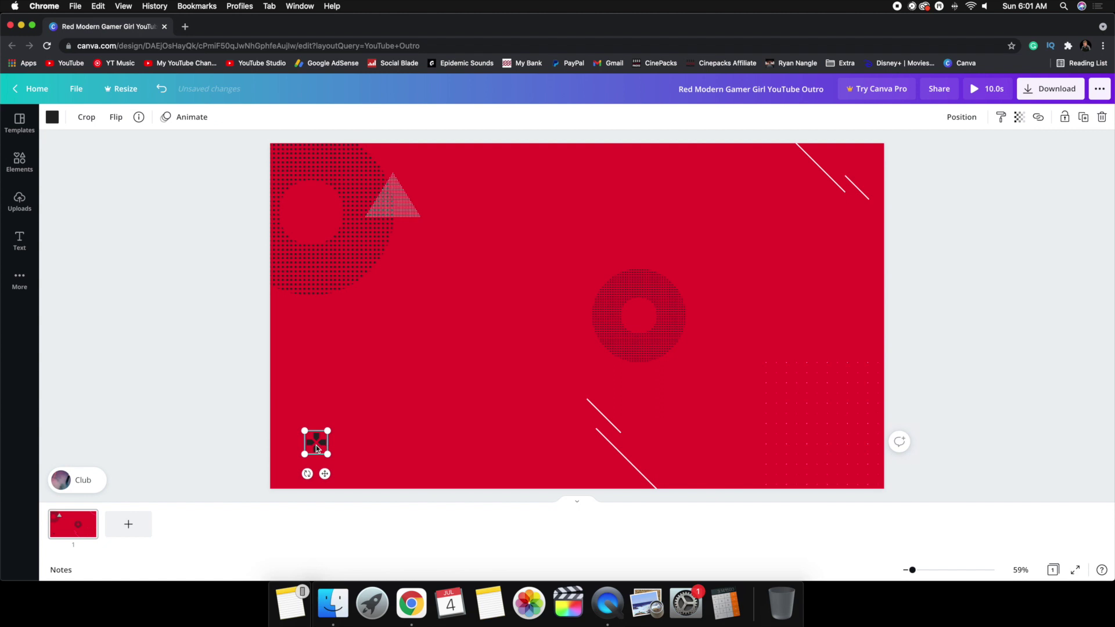
key("Delete")
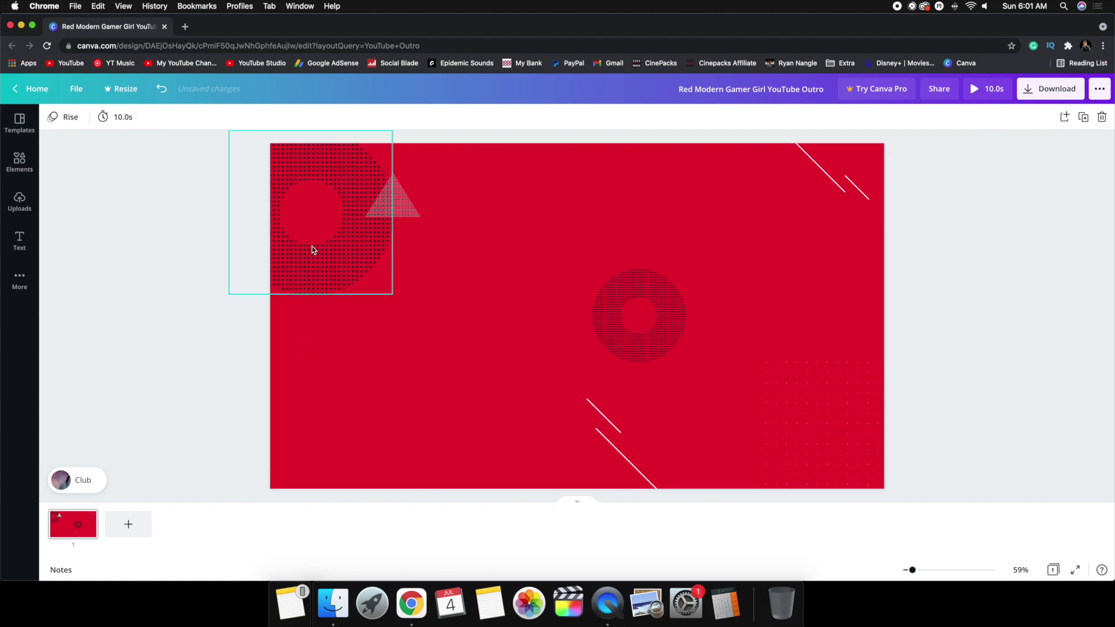
- Browse YouTube outro templates in the side panel, then switch to the Elements panel
left_click(311, 249)
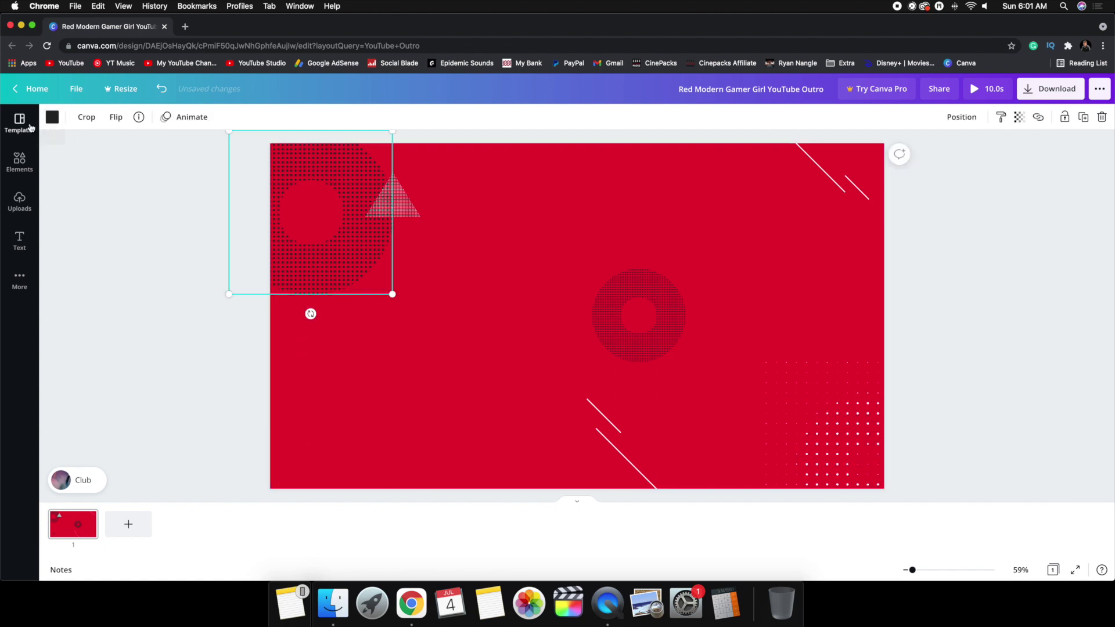
left_click(17, 123)
left_click(78, 123)
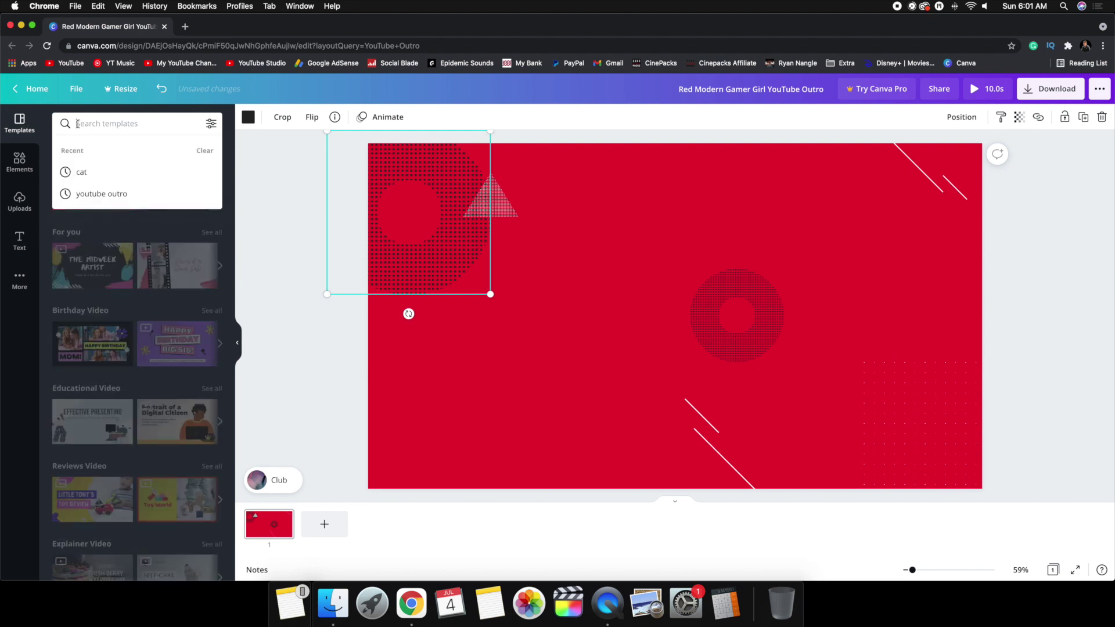
type("you")
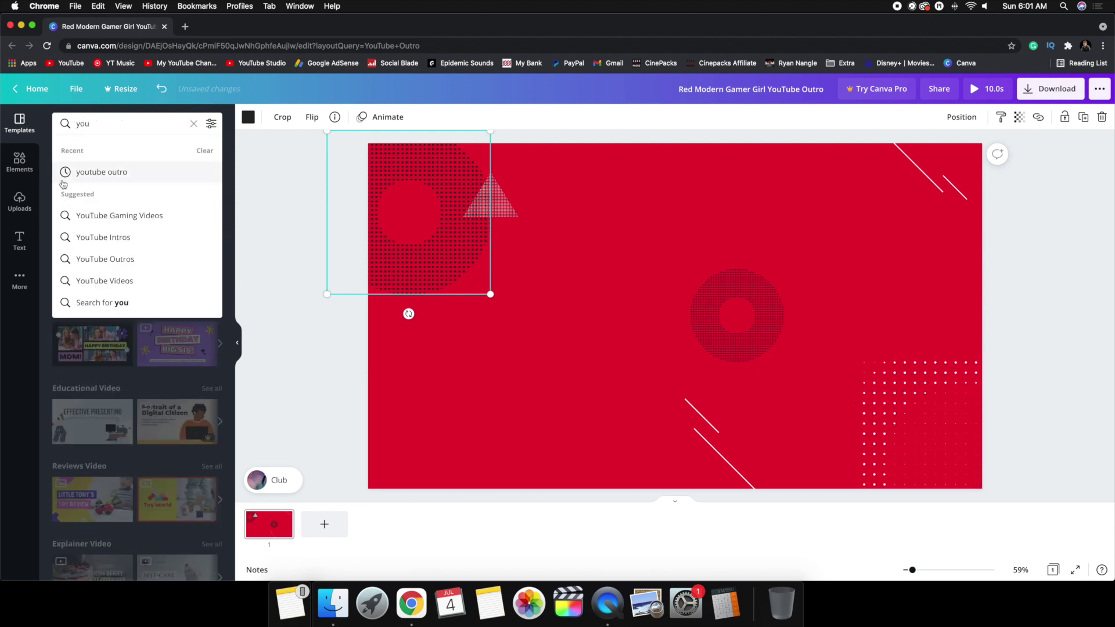
left_click(73, 174)
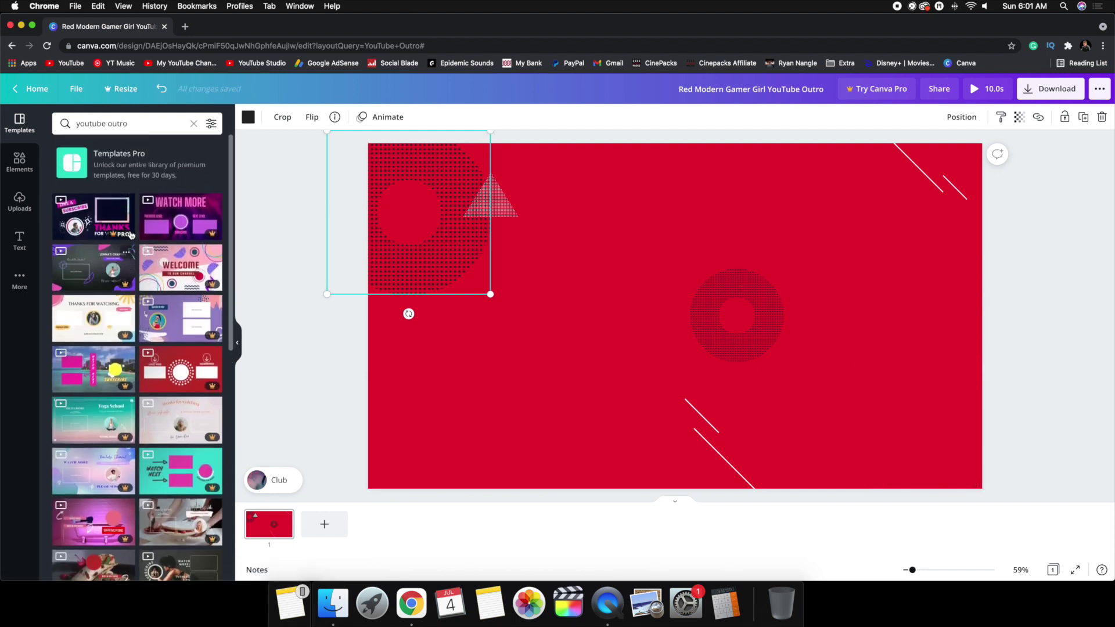
left_click(19, 162)
left_click(278, 182)
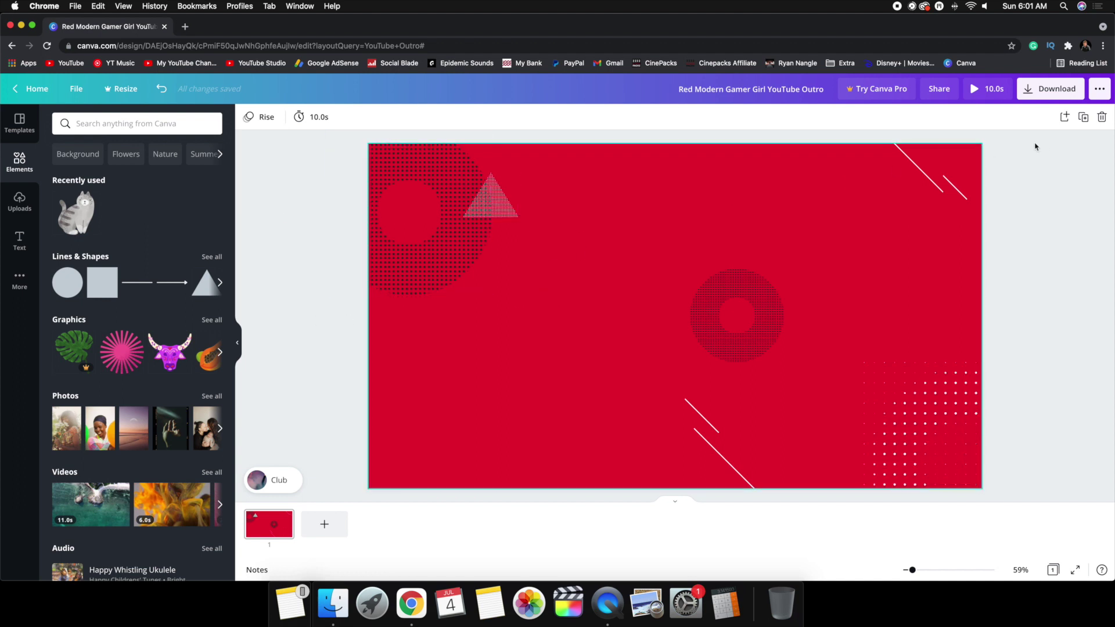
- Preview the outro full screen, then download it as an MP4 Video
left_click(988, 91)
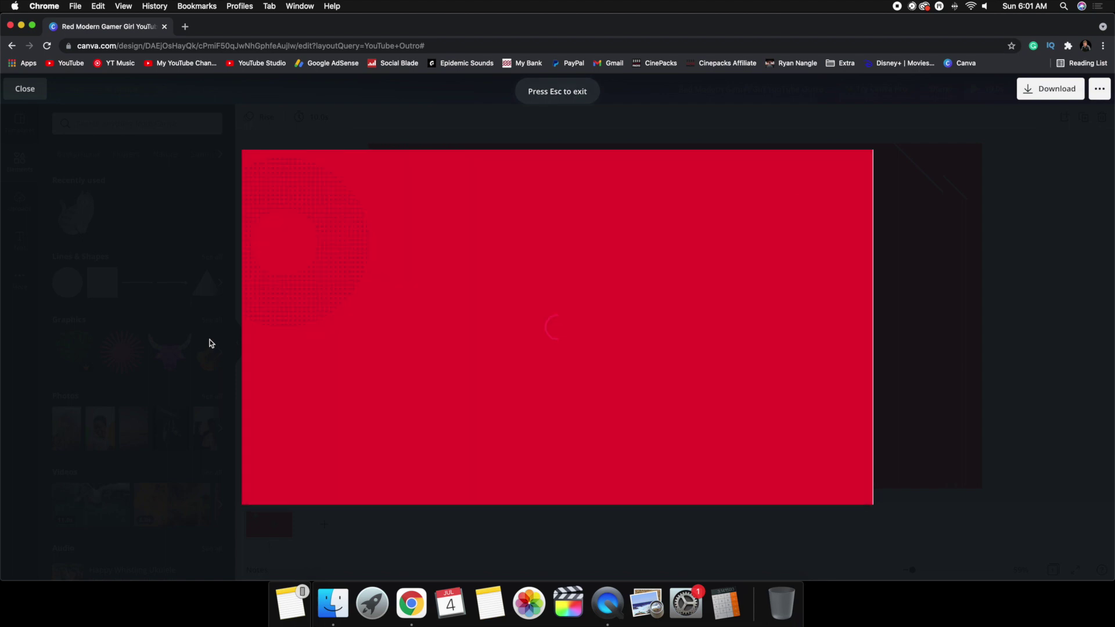
key("Escape")
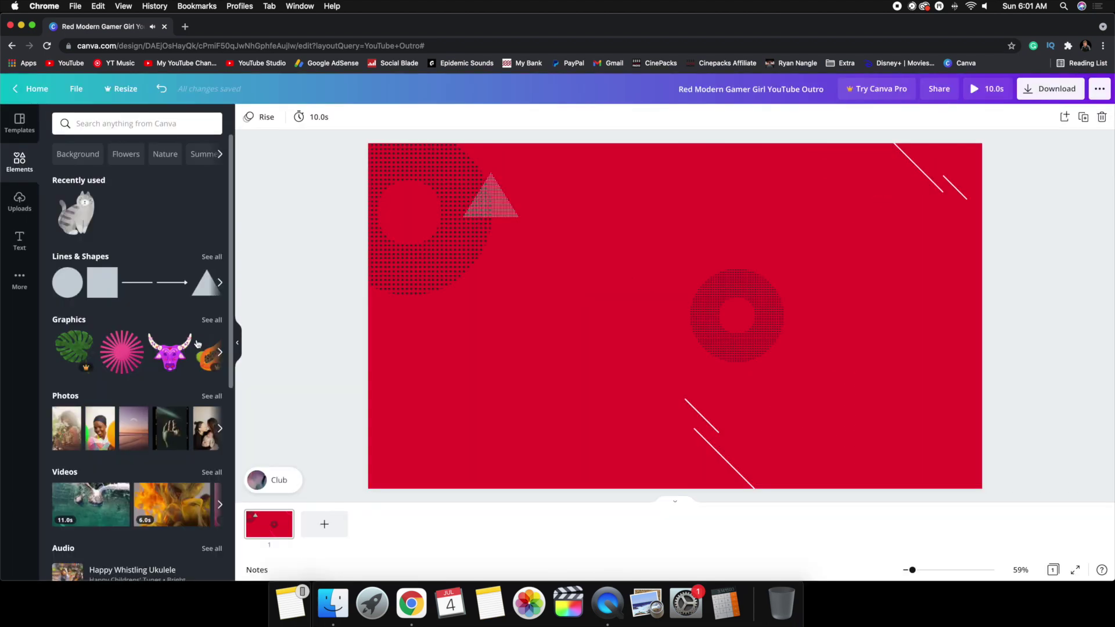
left_click(1050, 89)
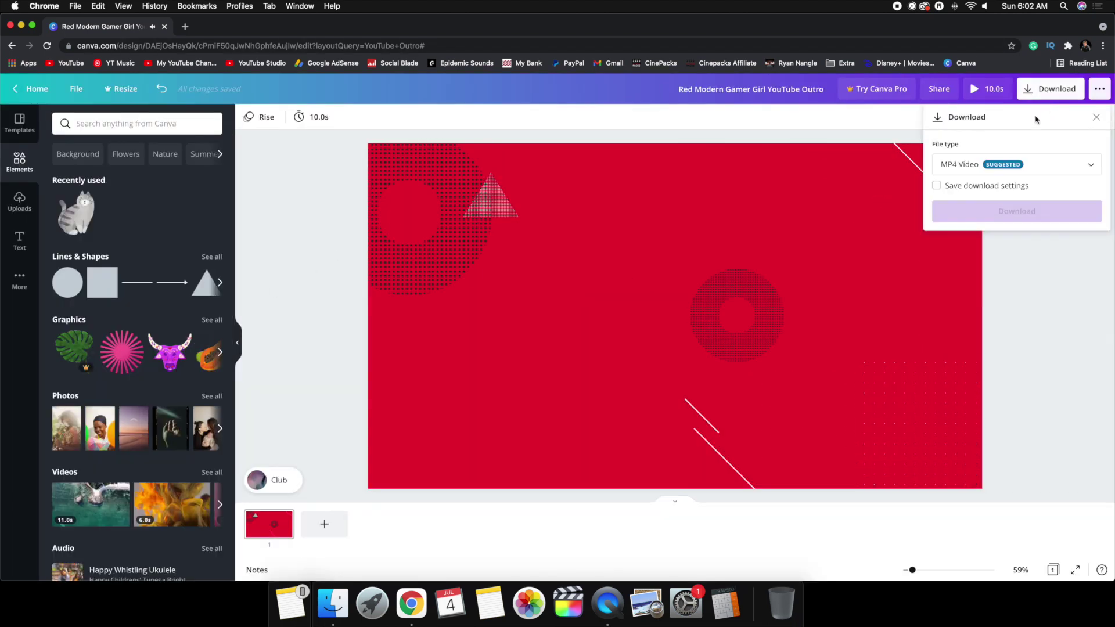
left_click(1005, 166)
scroll(1011, 221, "down", 1)
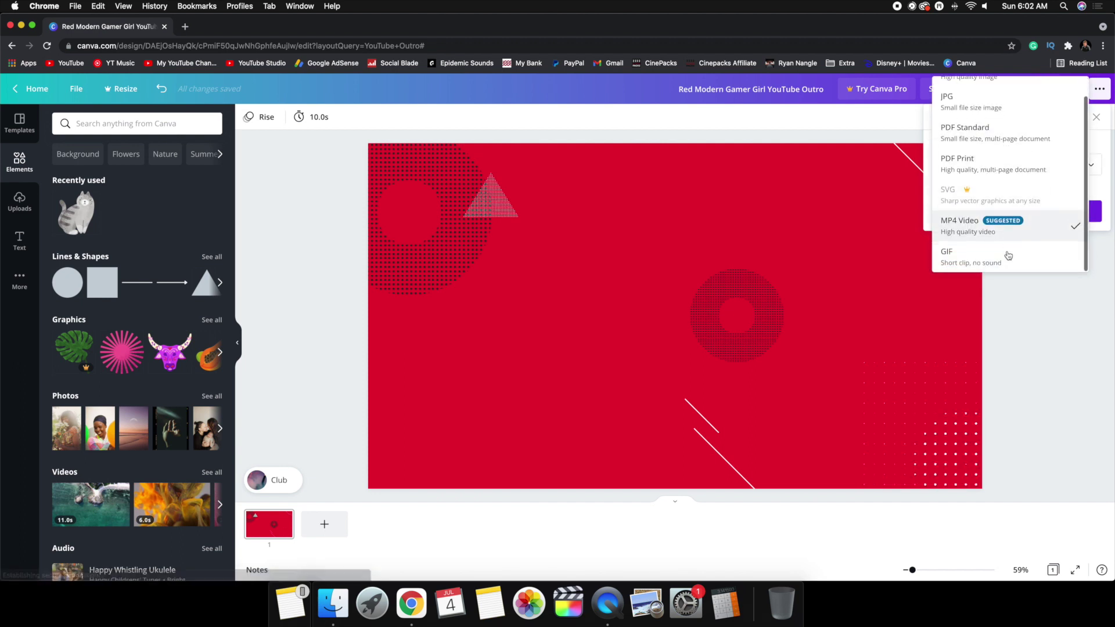
left_click(1038, 305)
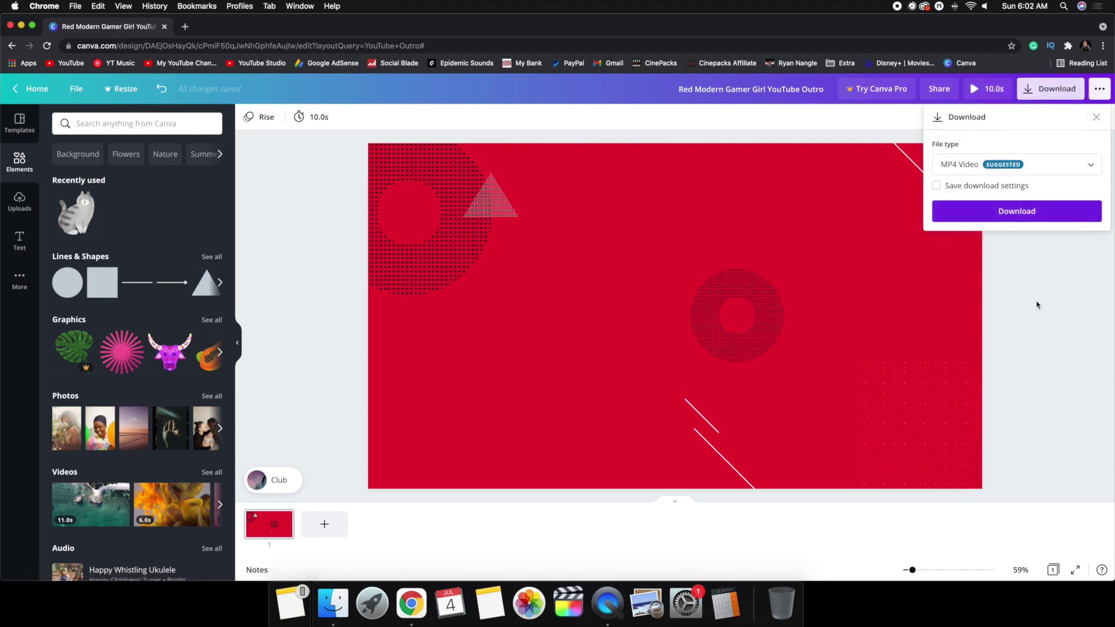
left_click(961, 168)
scroll(993, 238, "down", 2)
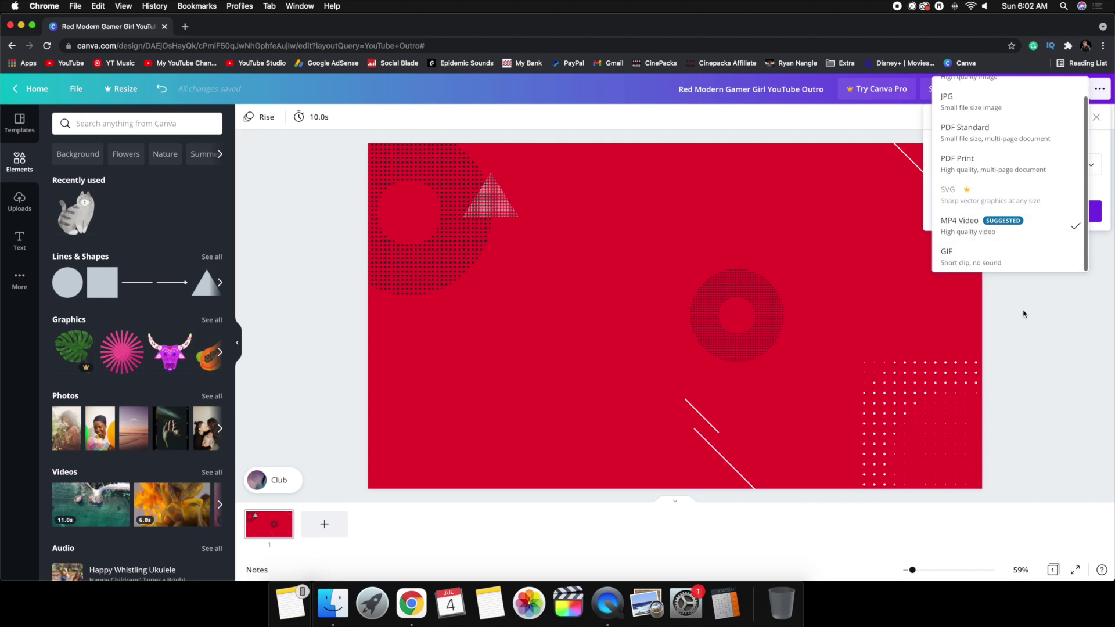
left_click(1022, 311)
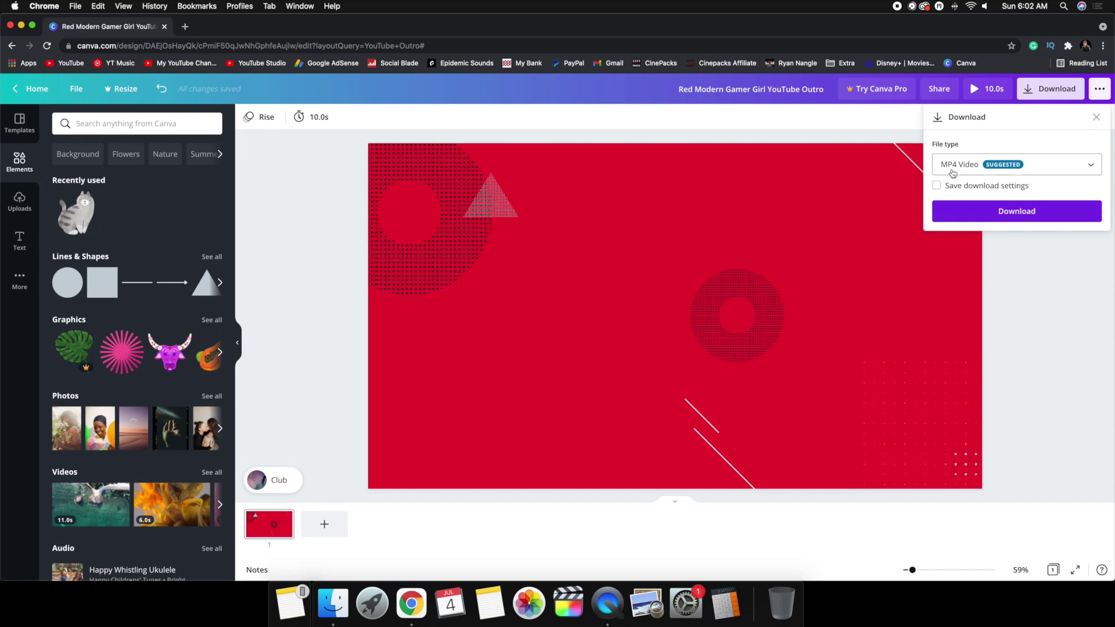
left_click(973, 211)
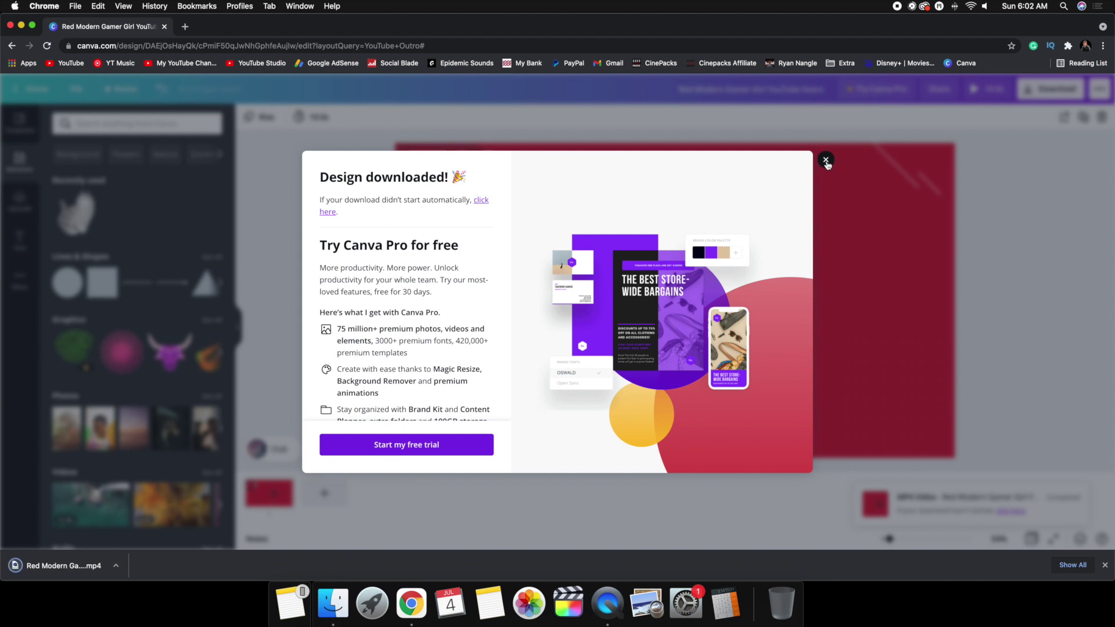
left_click(825, 161)
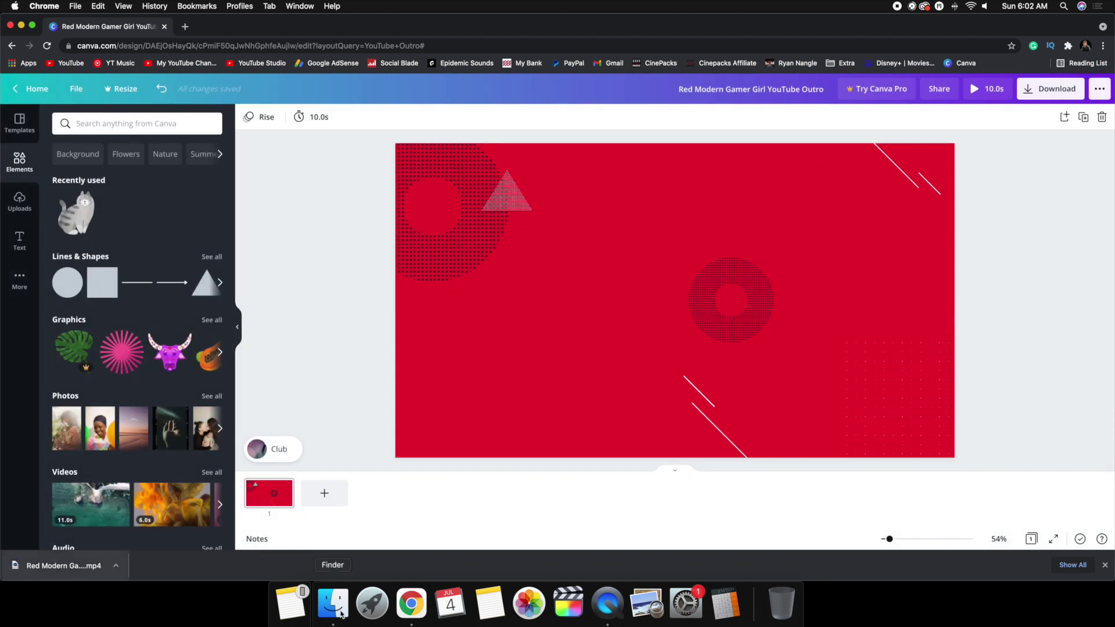
- Quit Chrome, then play the downloaded outro MP4 in QuickTime and close it
right_click(411, 604)
left_click(408, 563)
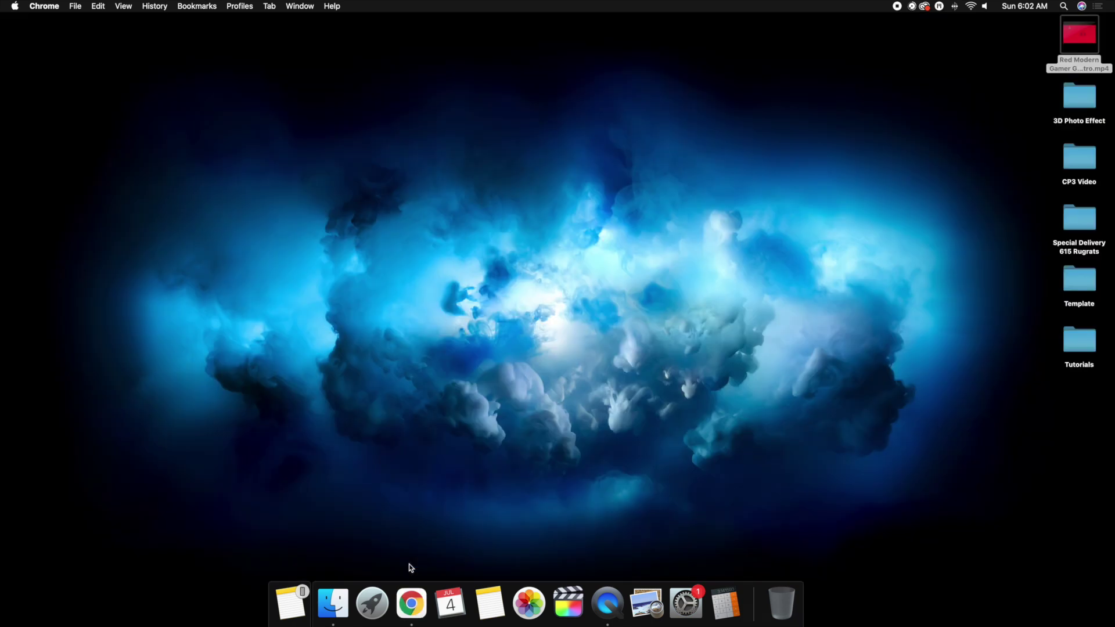
left_click(832, 185)
double_click(1067, 43)
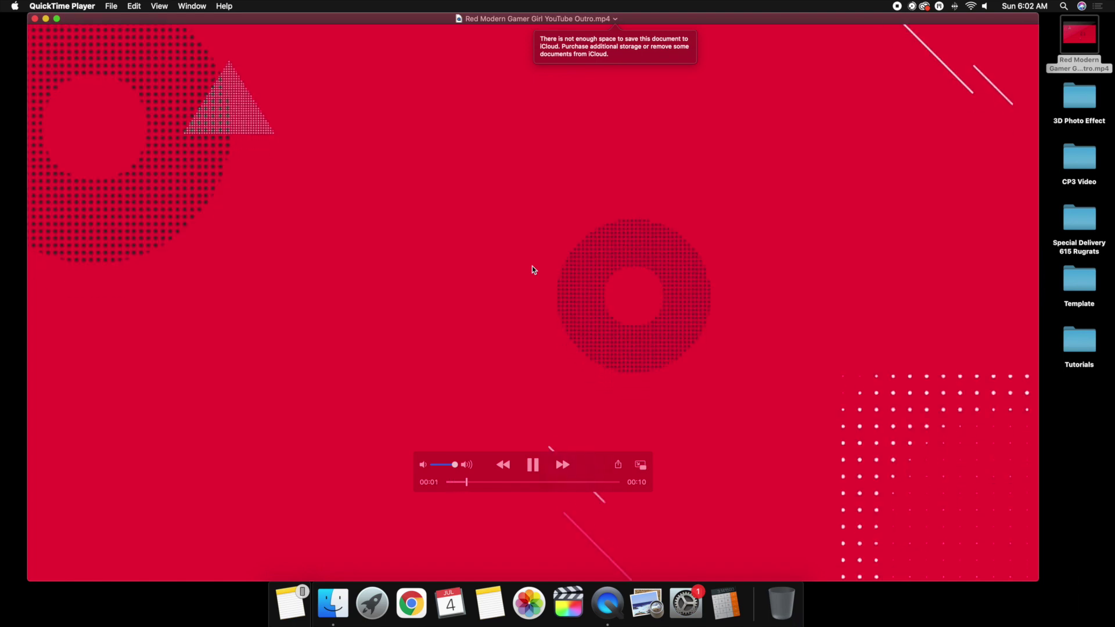
key("space")
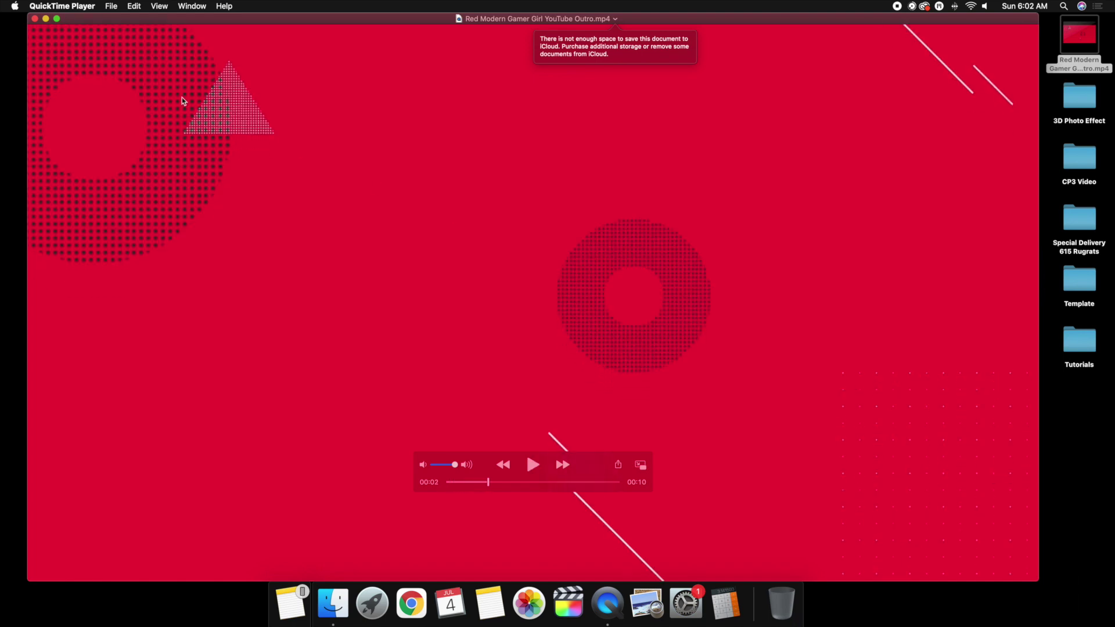
left_click(36, 19)
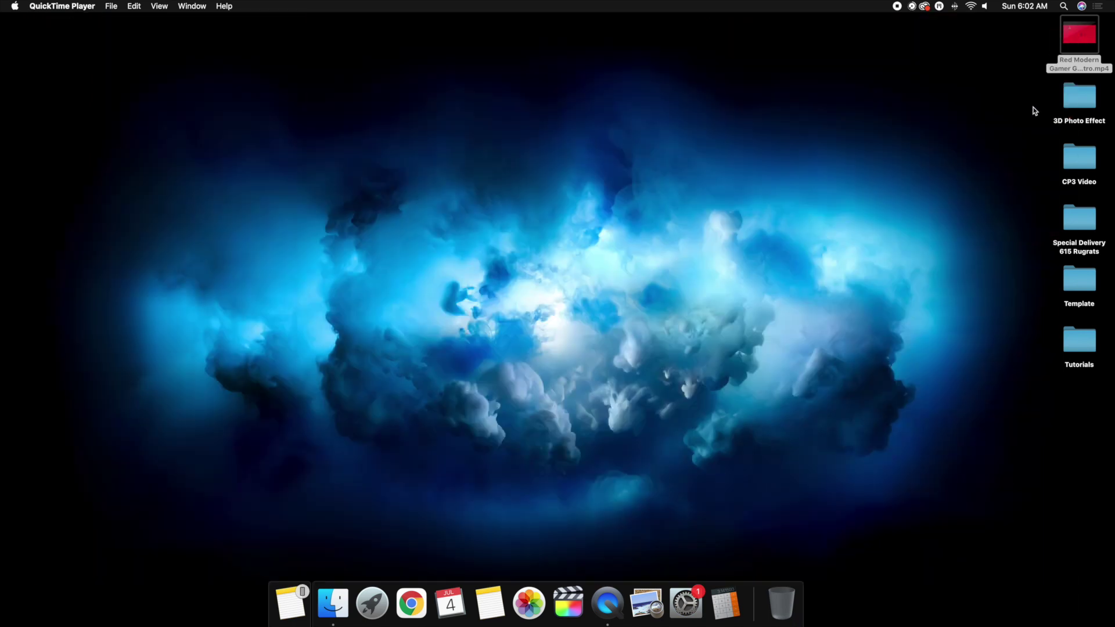
- Rename the desktop video to 'Background Example' and launch Final Cut Pro
right_click(1071, 46)
left_click(961, 98)
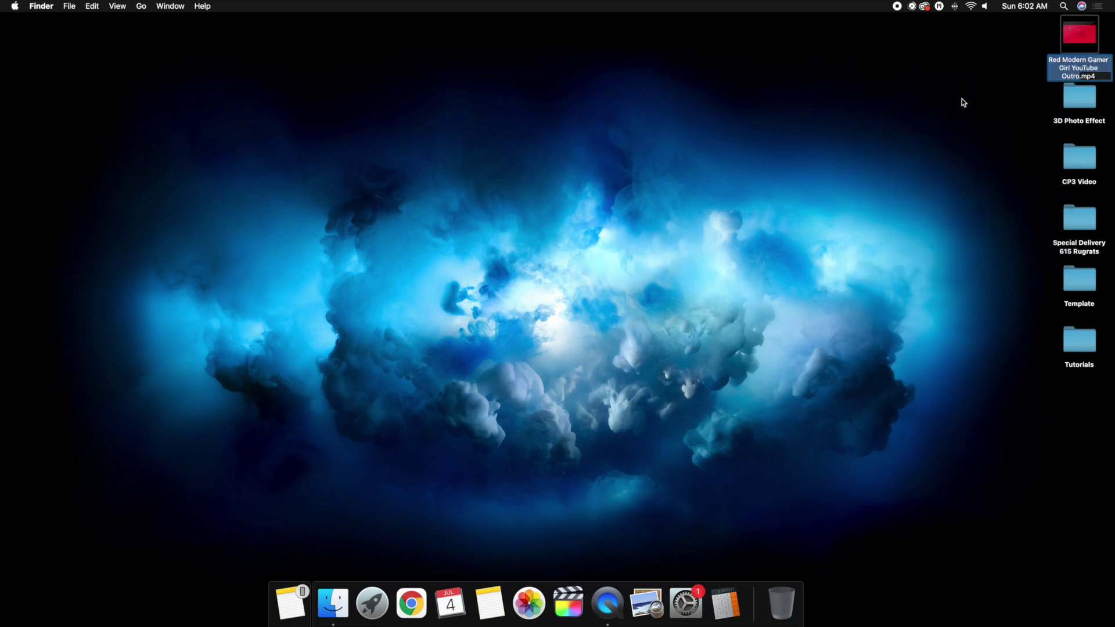
type("Background Example")
left_click(929, 100)
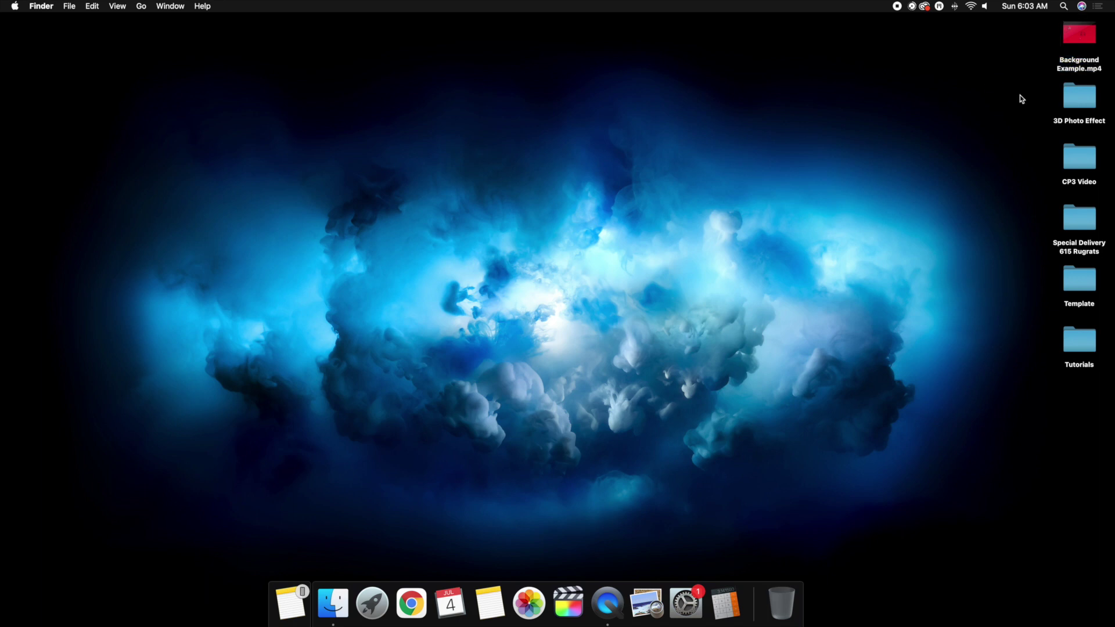
left_click(578, 598)
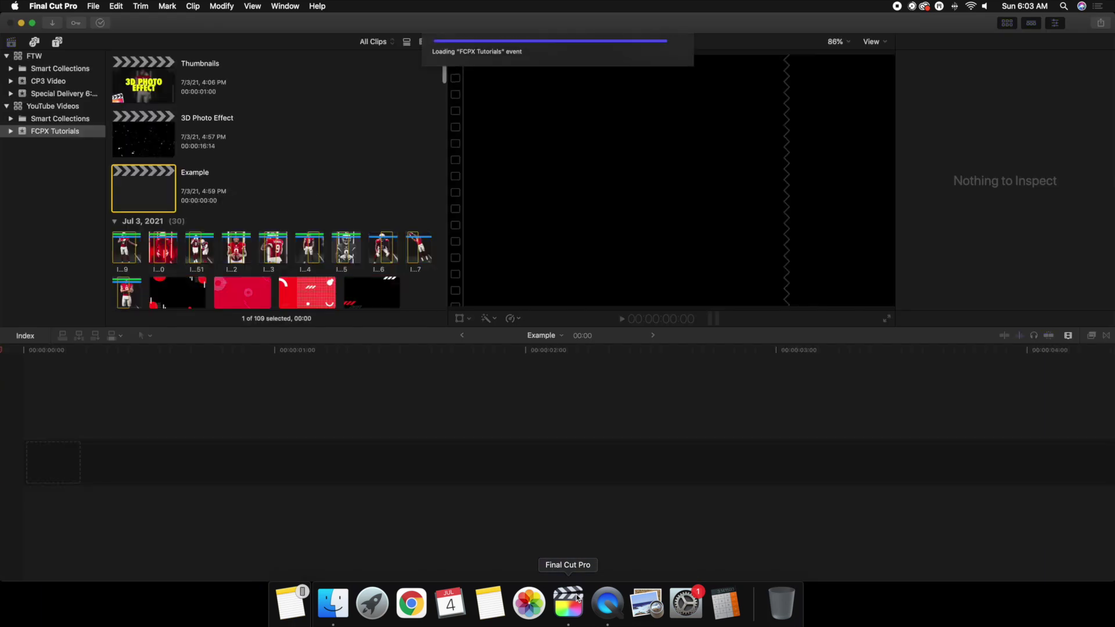
- Import Background Example.mp4 from the Desktop into the FCPX Tutorials event
left_click(10, 411)
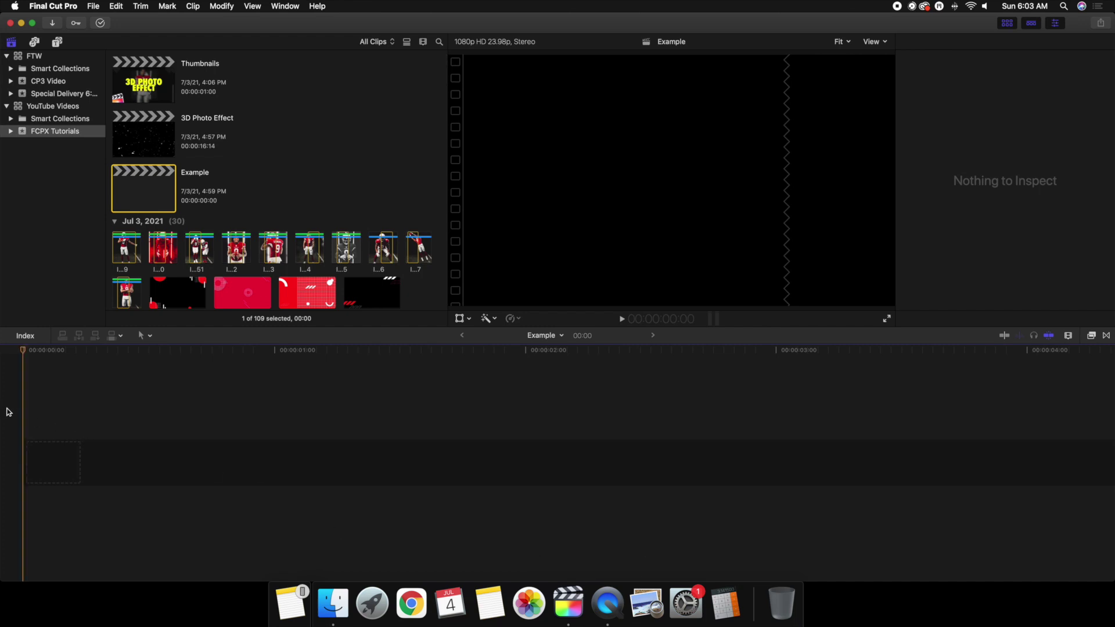
left_click(52, 23)
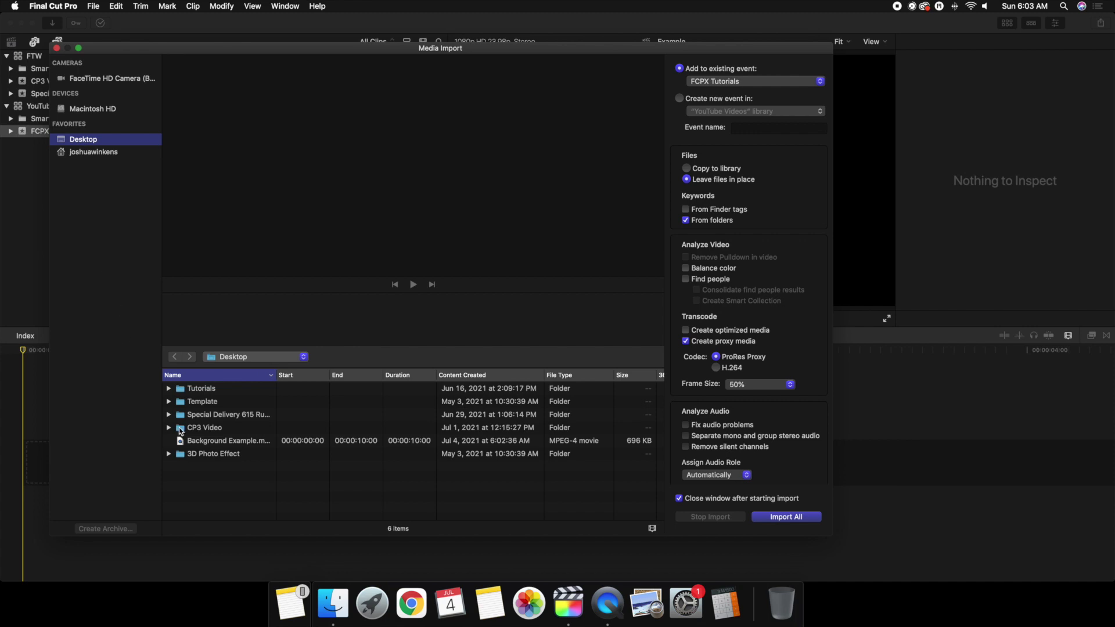
left_click(218, 441)
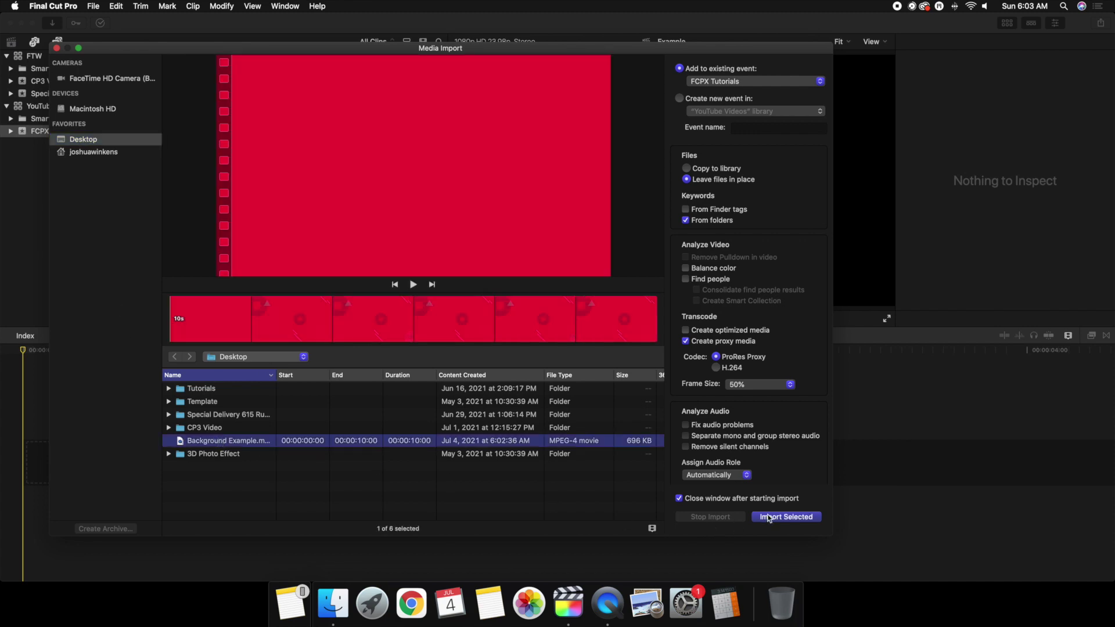
left_click(770, 517)
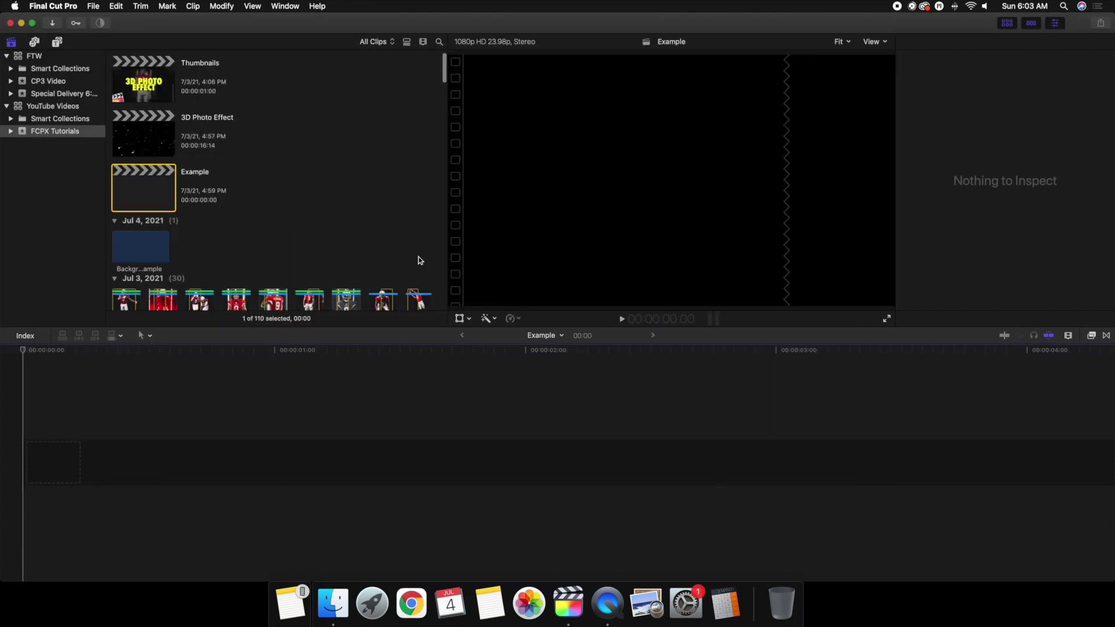
- Append Background Example to the Example timeline and play back its animation
scroll(344, 217, "down", 2)
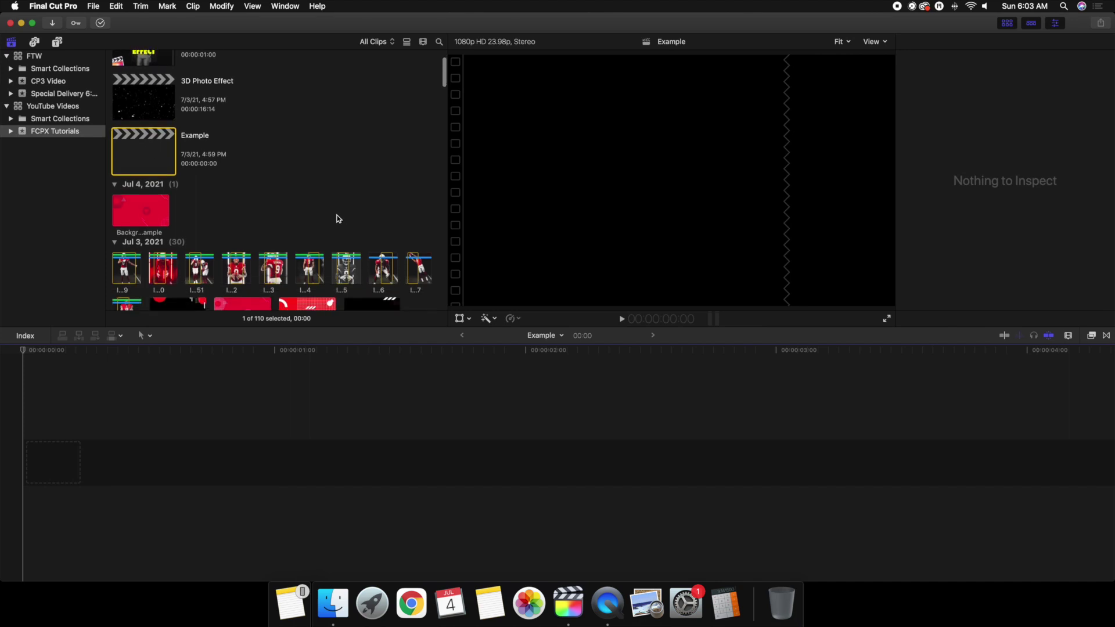
left_click(138, 205)
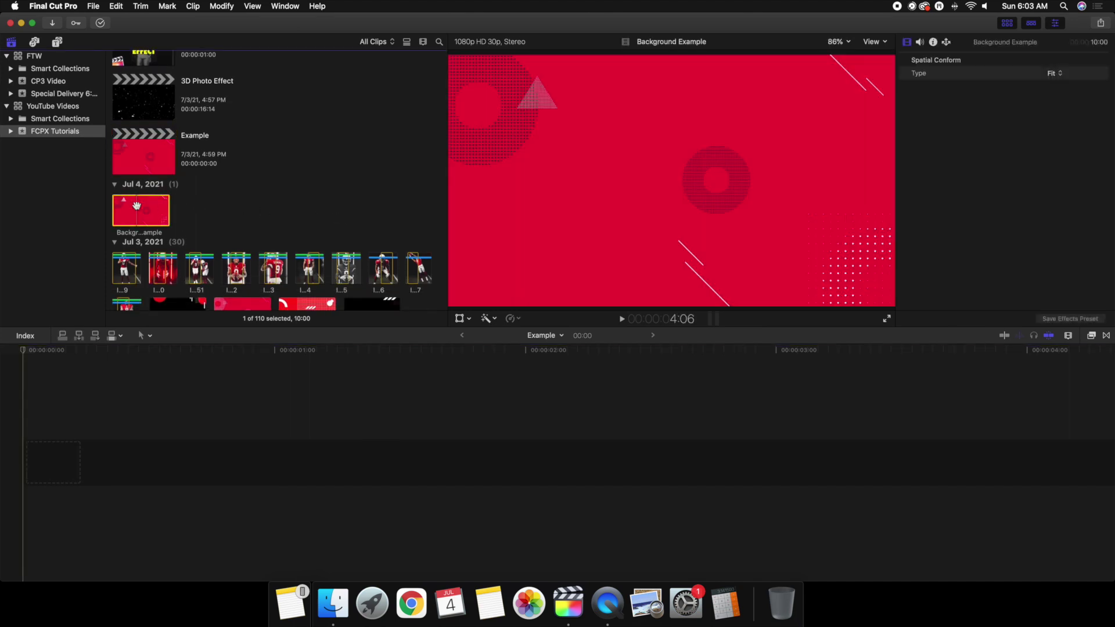
key("e")
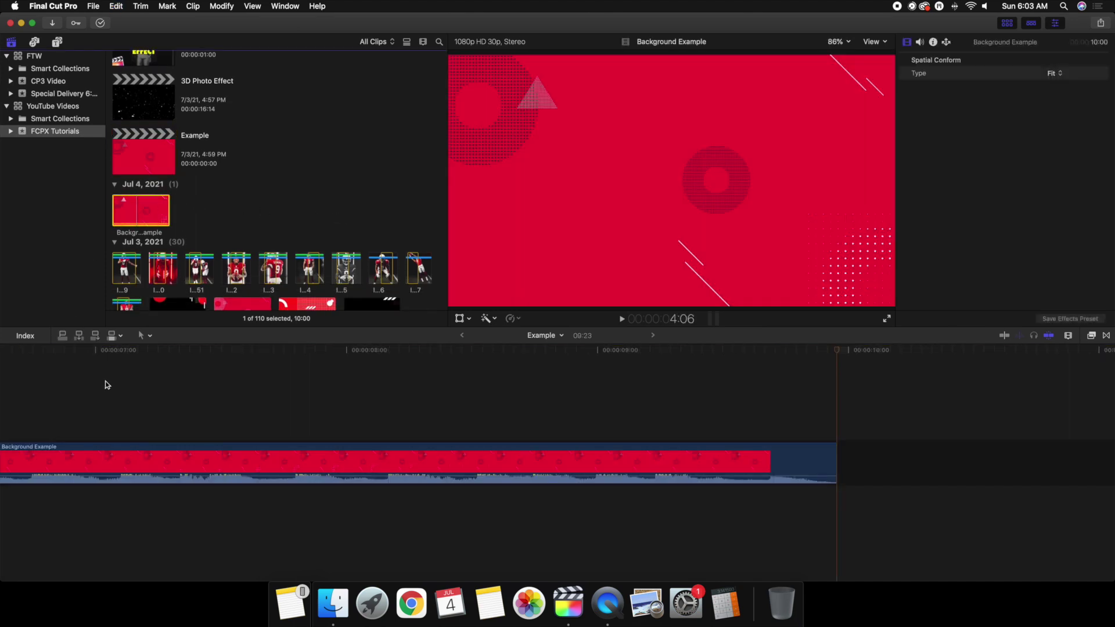
key("shift+z")
key("super+6")
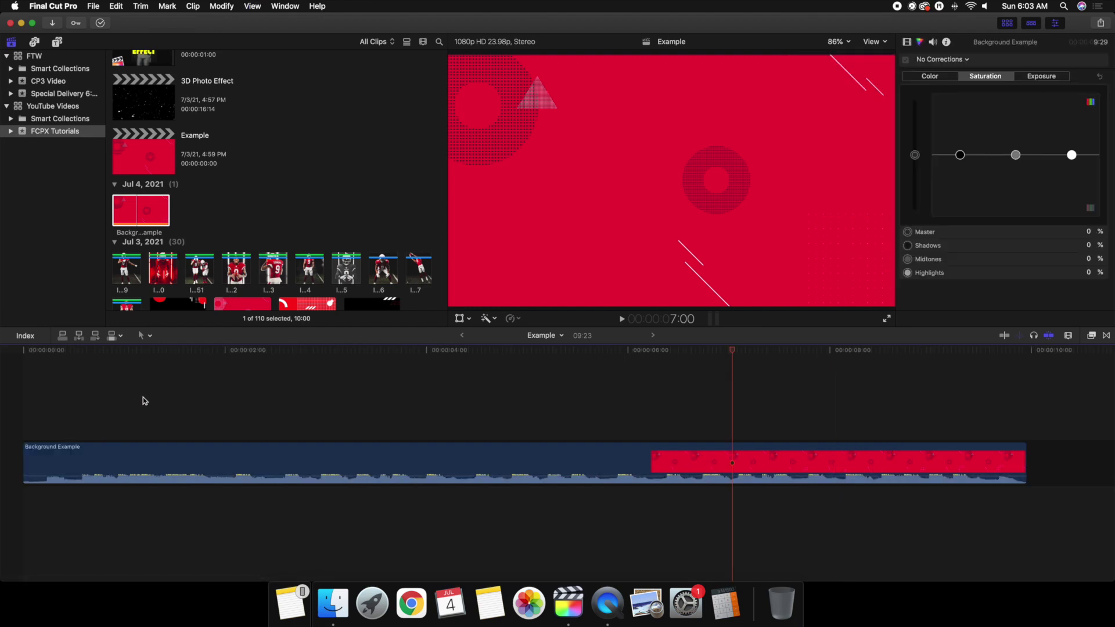
left_click(17, 402)
key("space")
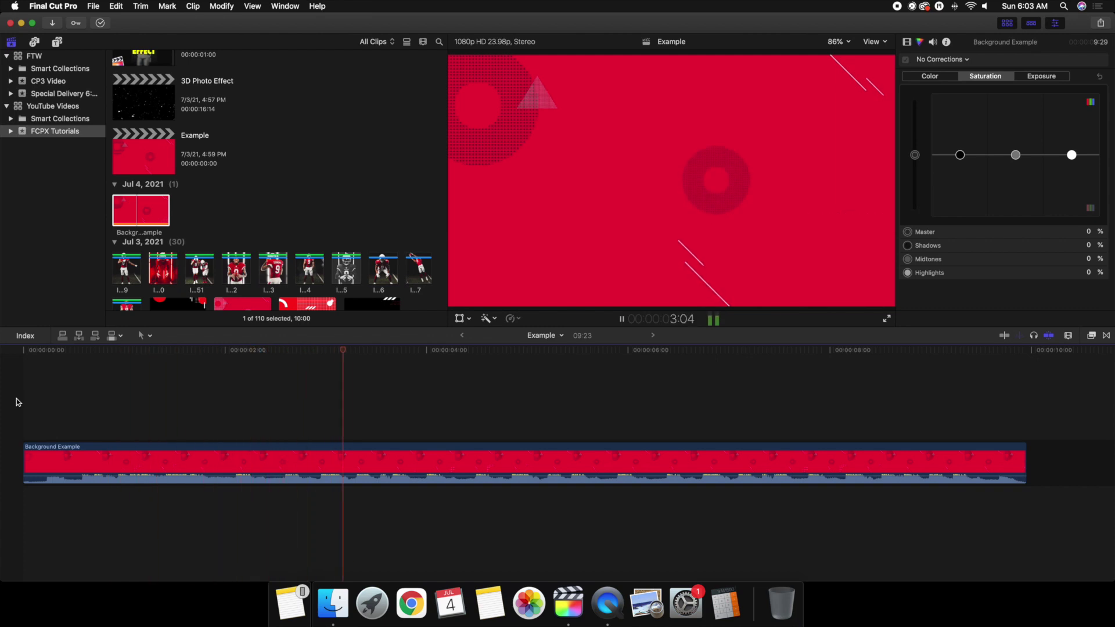
key("space")
key("Left")
key("Left")
key("Left")
key("Left")
key("Left")
key("Left")
key("Left")
key("Left")
key("Left")
key("Left")
key("Left")
key("Left")
key("Left")
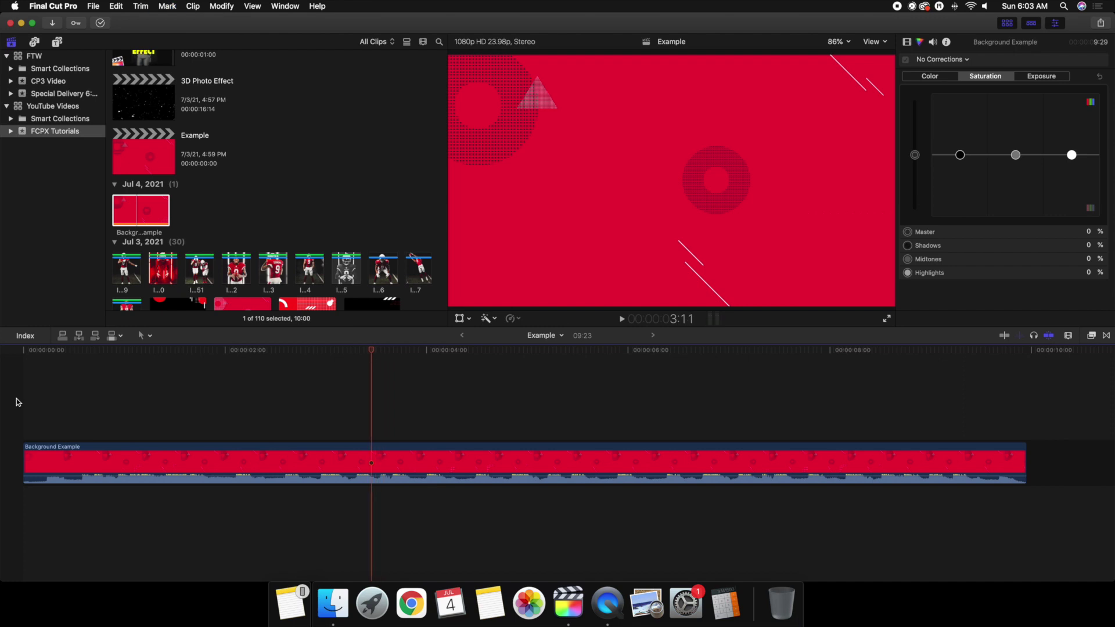
- Trim the background clip's start at the playhead and turn off its audio
left_click(371, 457)
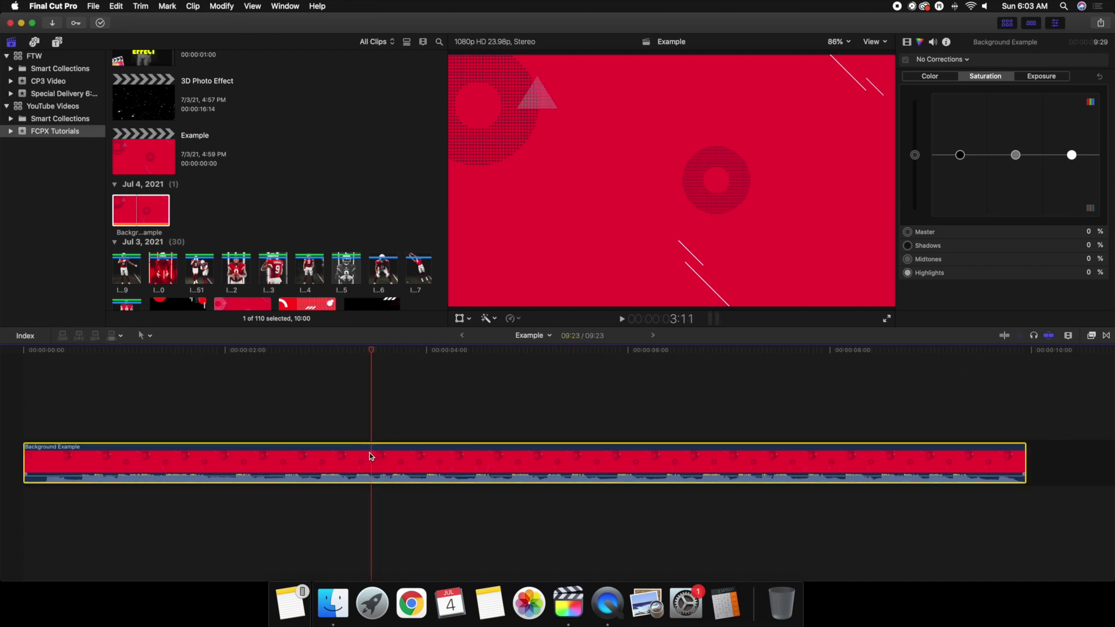
key("alt+[")
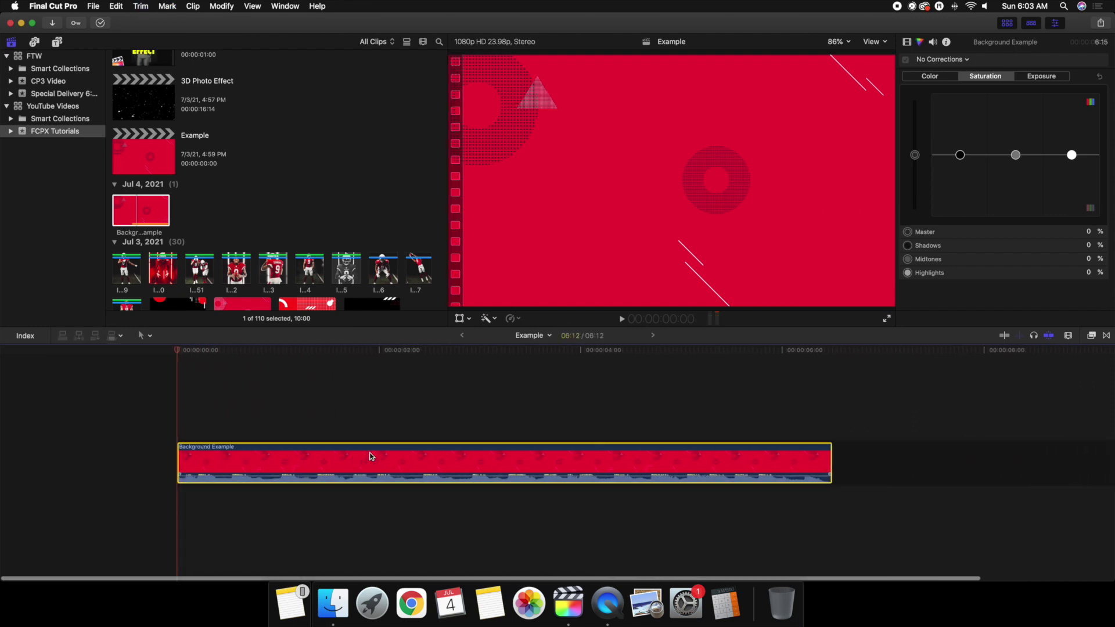
left_click(932, 42)
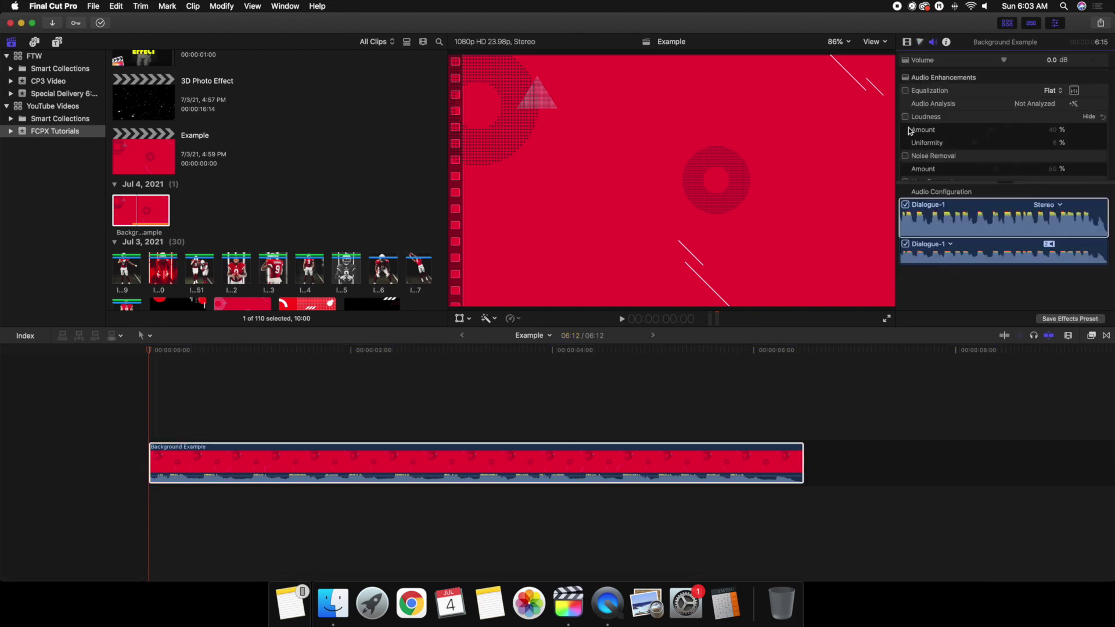
left_click(904, 205)
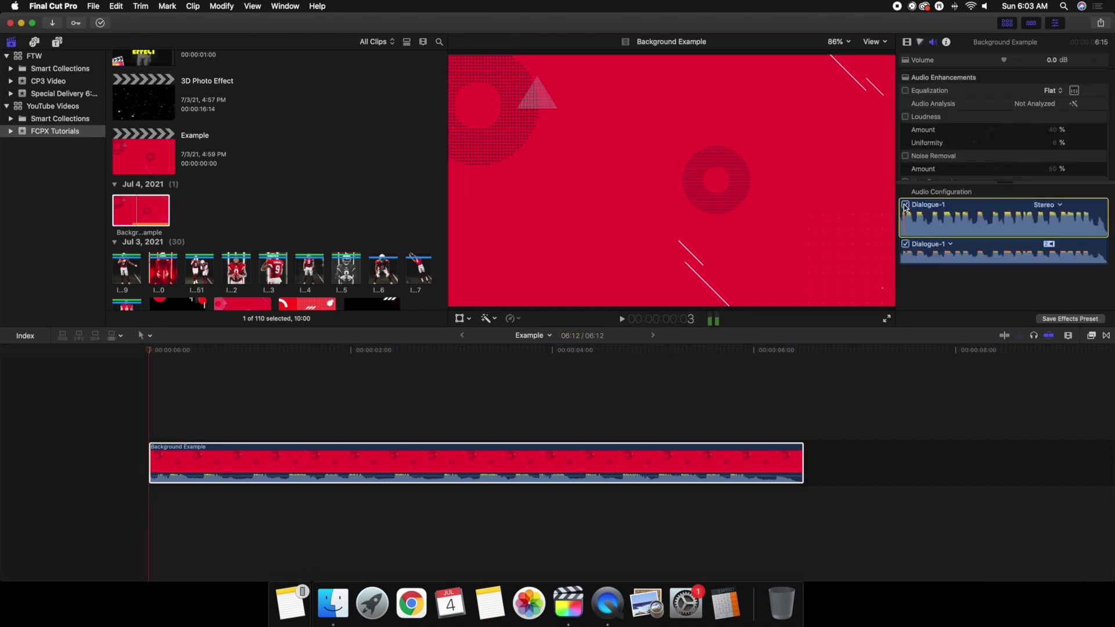
left_click(907, 42)
left_click(132, 397)
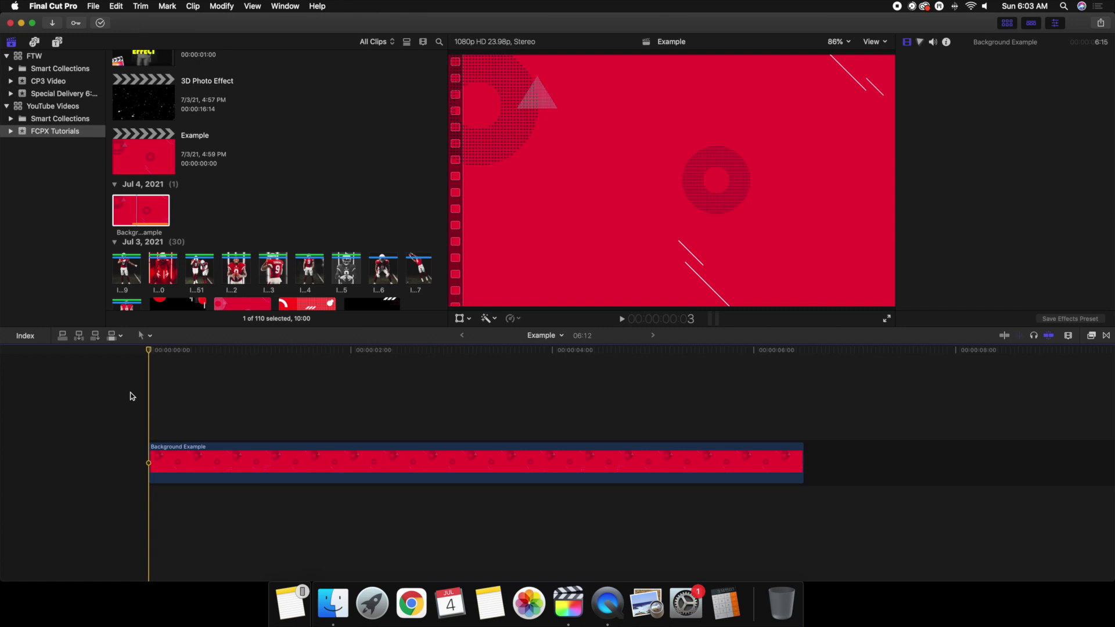
key("shift+z")
- Set the background clip's duration to one second (100) and fit the timeline
left_click(232, 454)
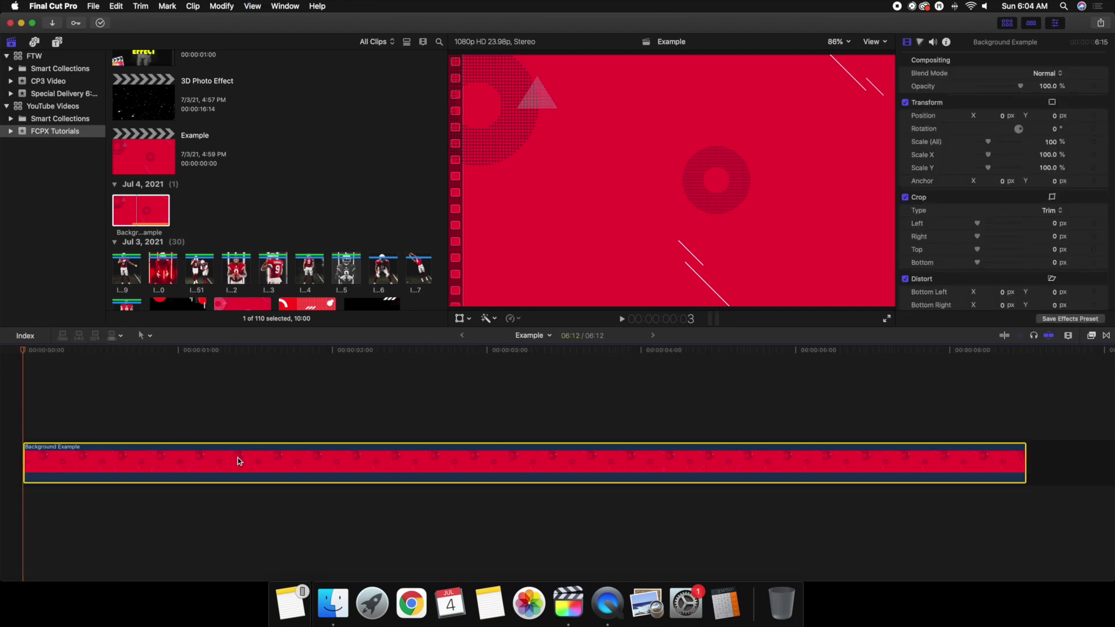
key("ctrl+d")
type("100")
key("Return")
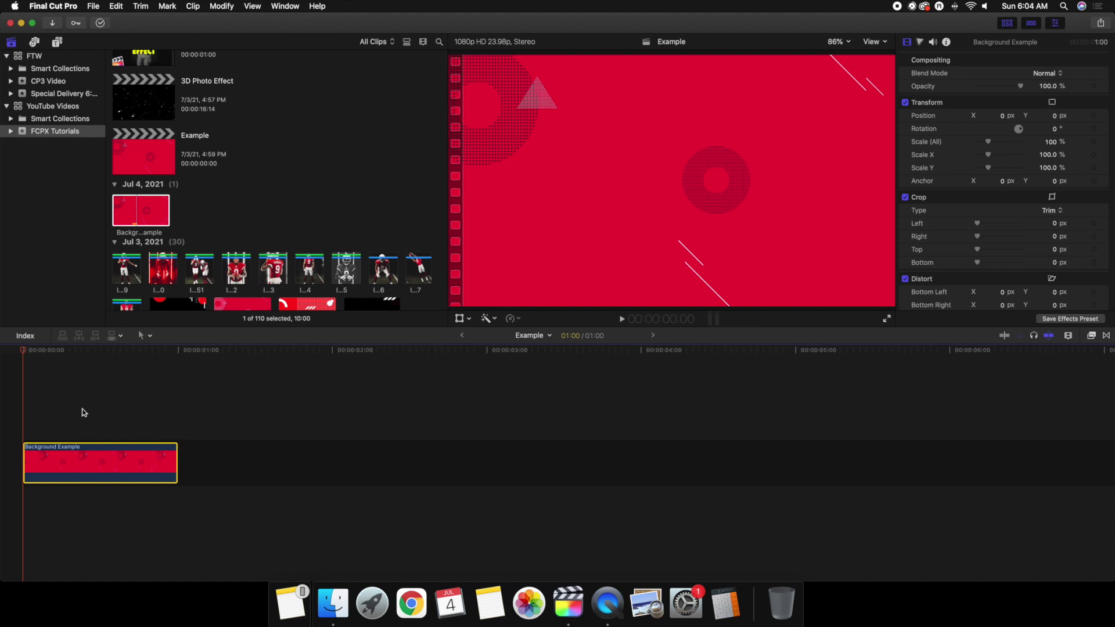
key("shift+z")
left_click(5, 404)
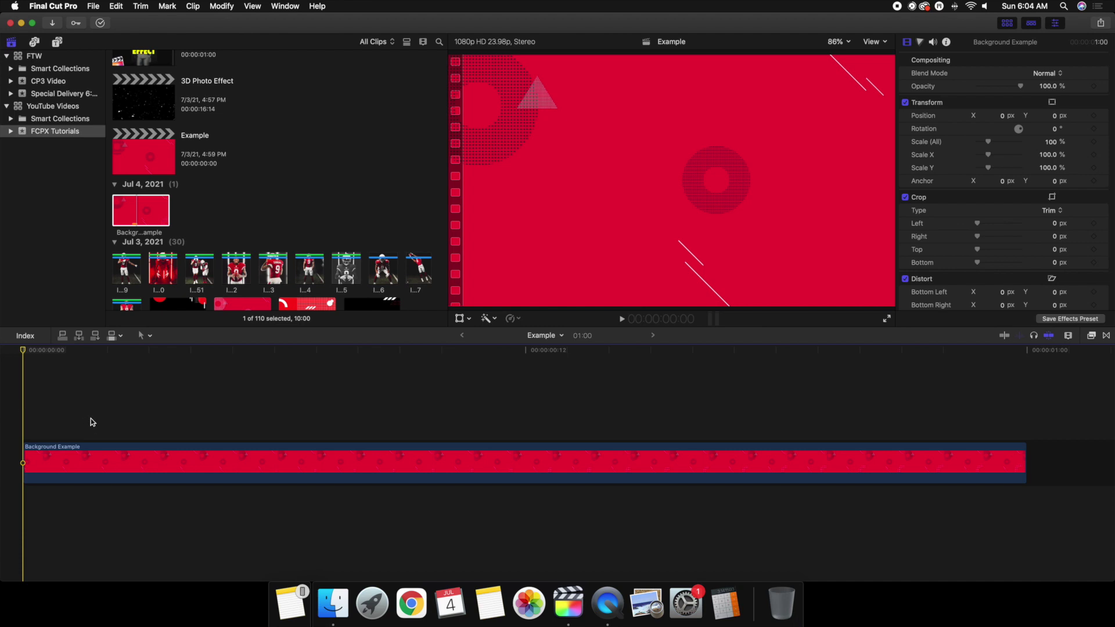
scroll(298, 230, "down", 2)
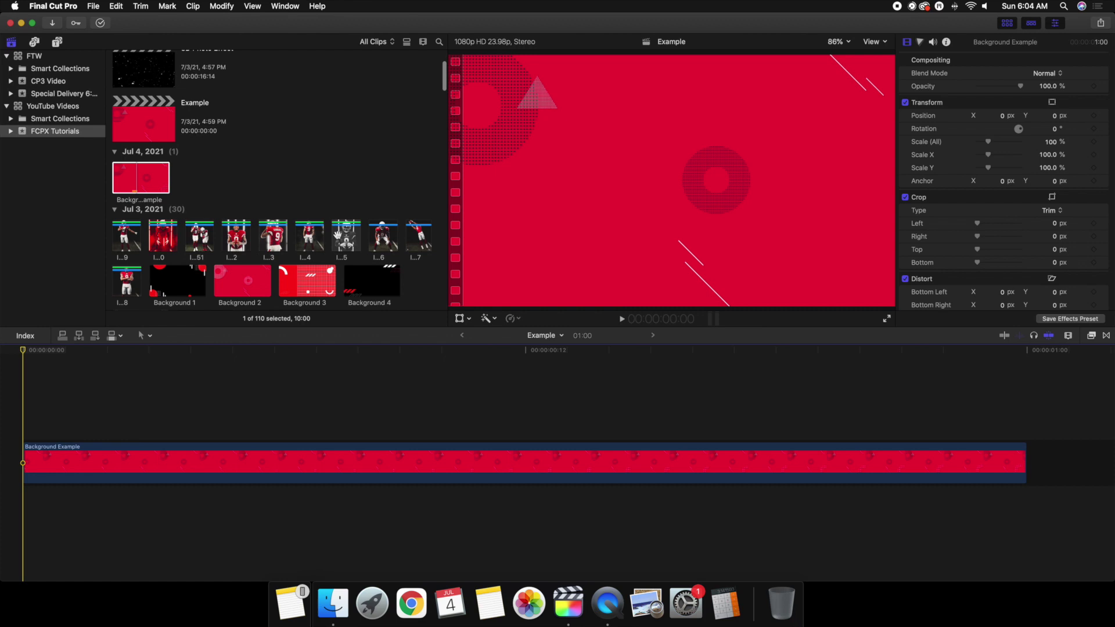
left_click(309, 235)
- Connect IMG_0153 above the background for one second and desaturate it with a Color Board
left_click_drag(268, 234, 21, 386)
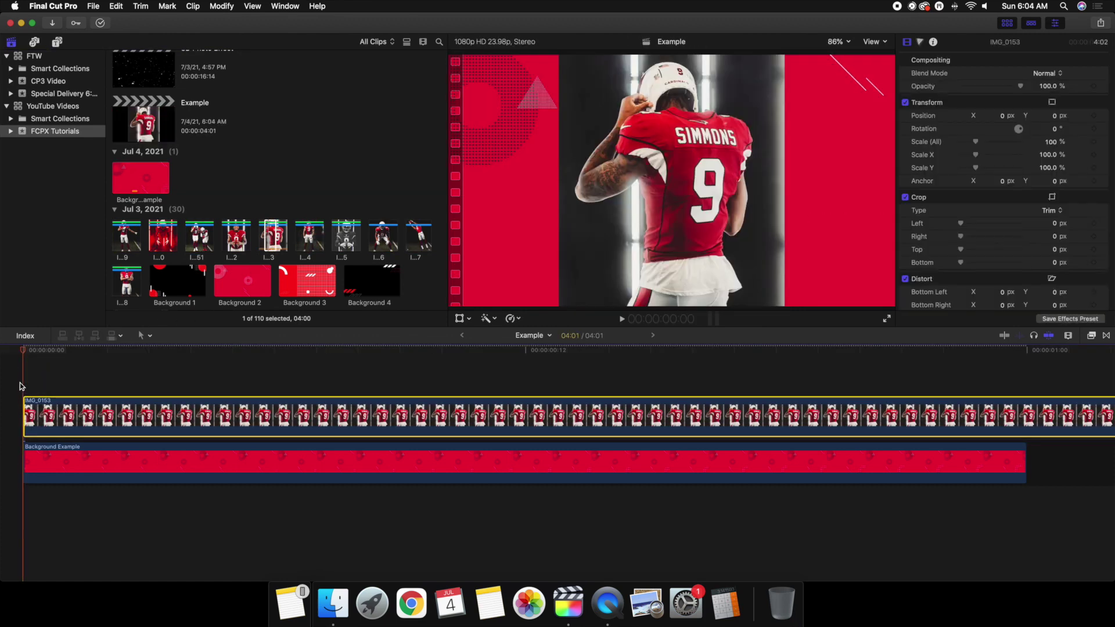
key("ctrl+d")
key("Return")
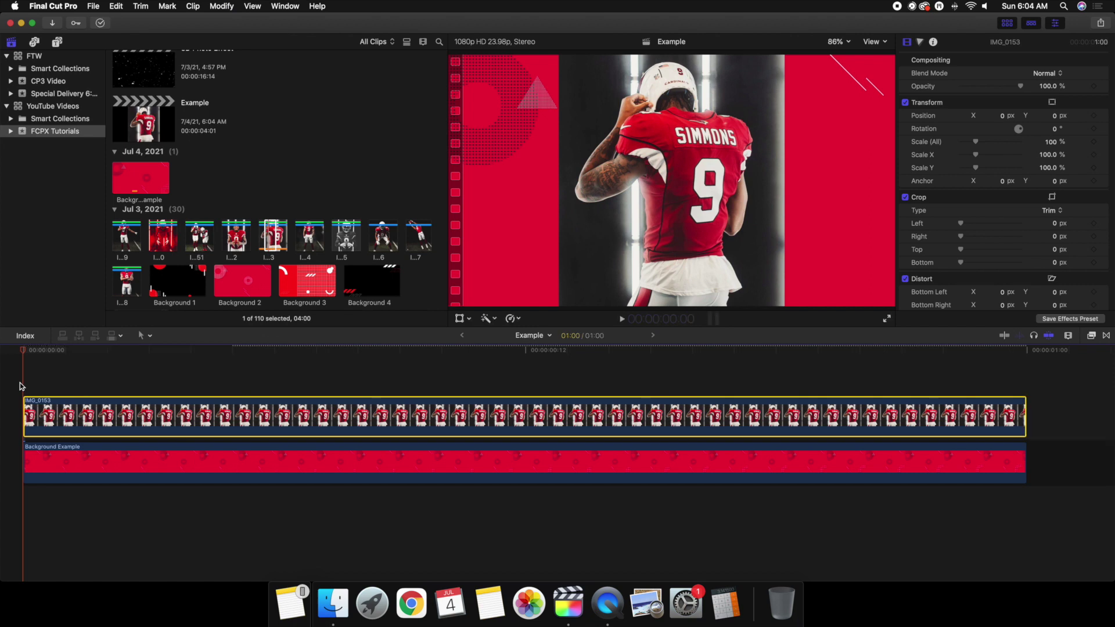
left_click(920, 43)
left_click(939, 59)
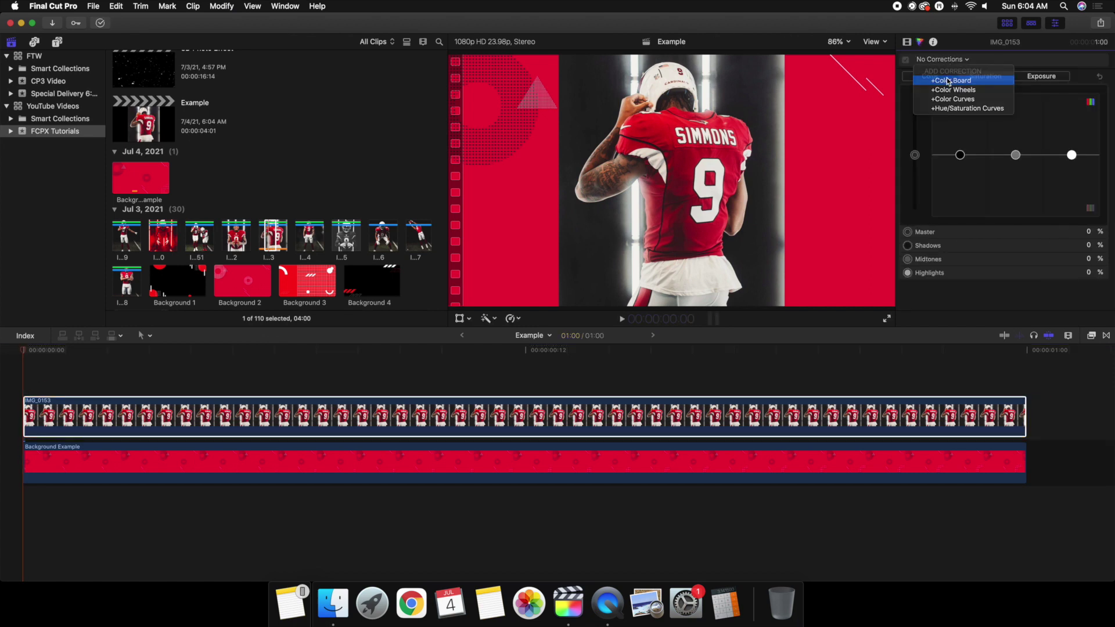
left_click(978, 79)
left_click_drag(915, 156, 915, 216)
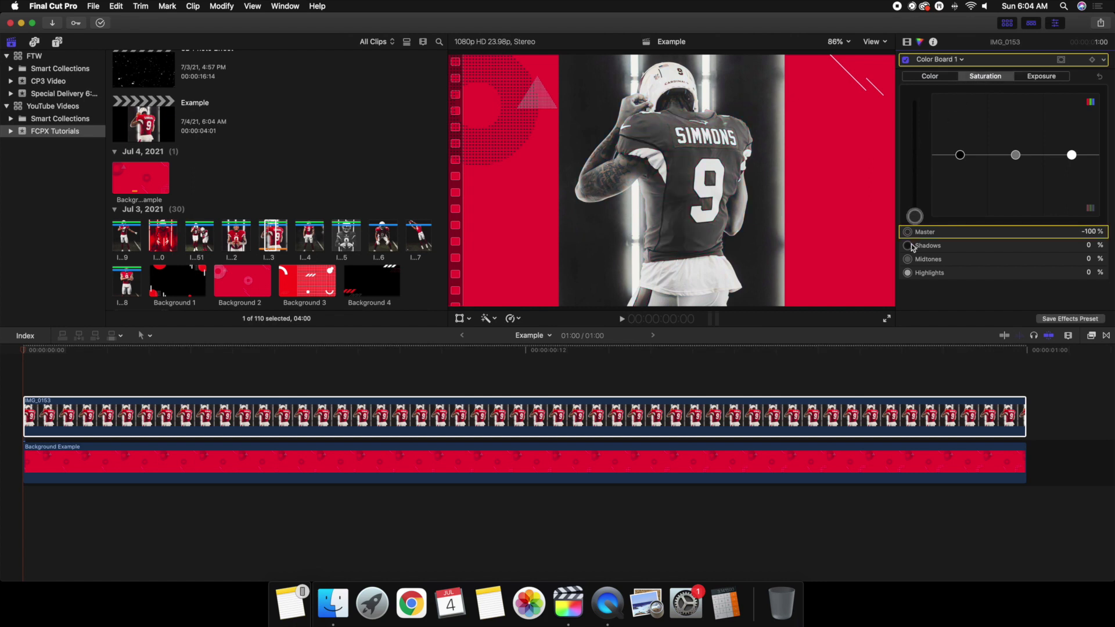
- Scale IMG_0153 to 95% and pick the IMG_0152 player photo
left_click(906, 41)
left_click(1051, 174)
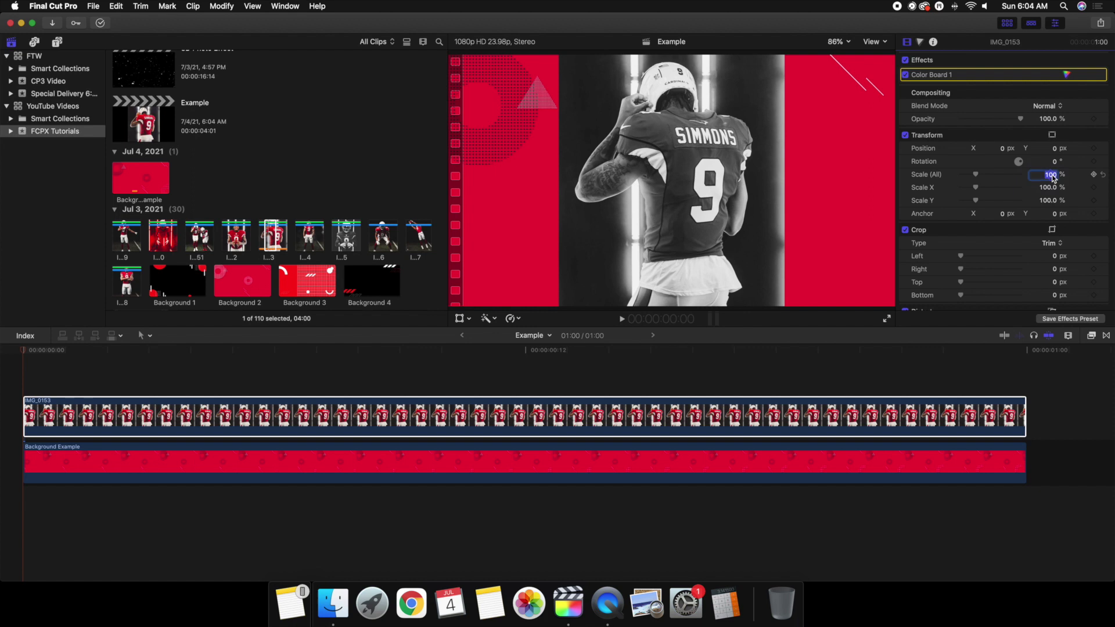
type("95")
key("Return")
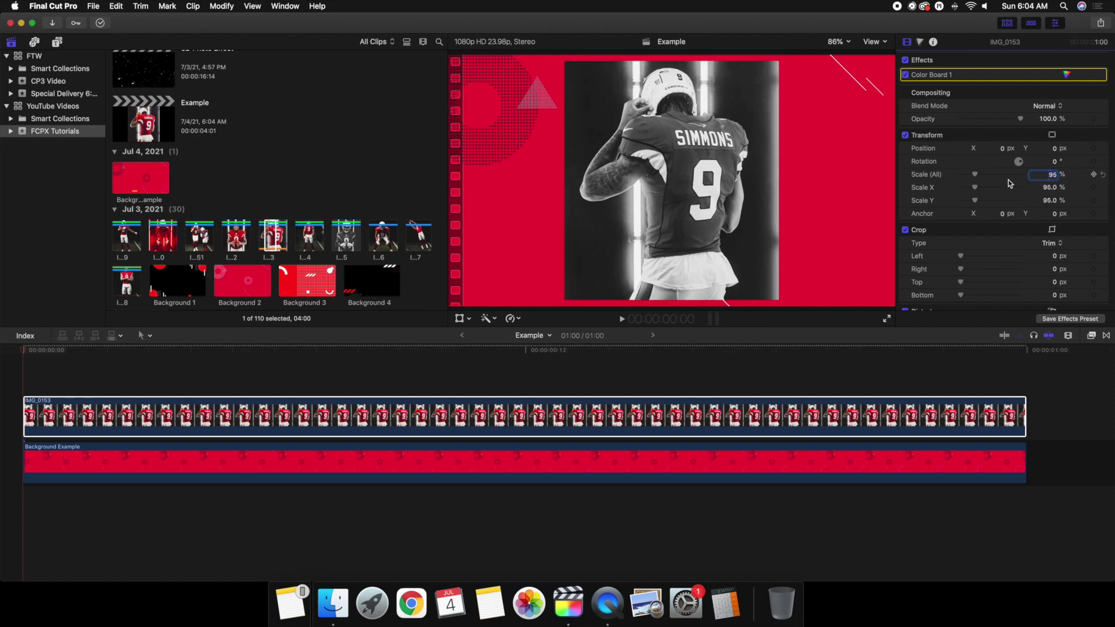
left_click(10, 374)
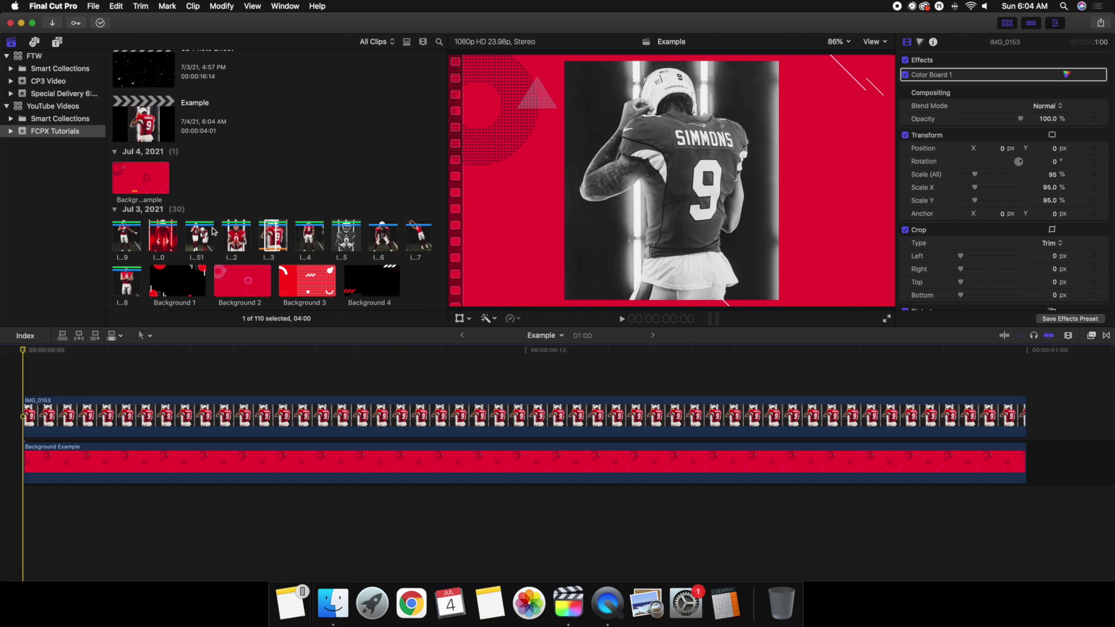
left_click(236, 234)
- Stack IMG_0152 on top as a one-second clip and search the effects library for 'ma'
left_click_drag(235, 234, 9, 363)
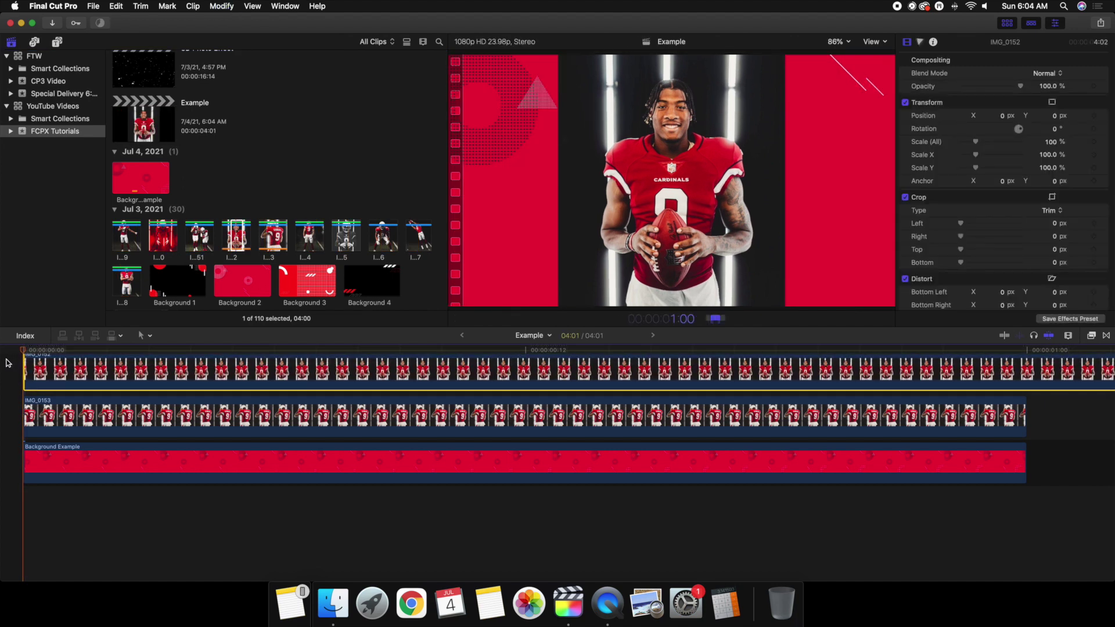
key("Return")
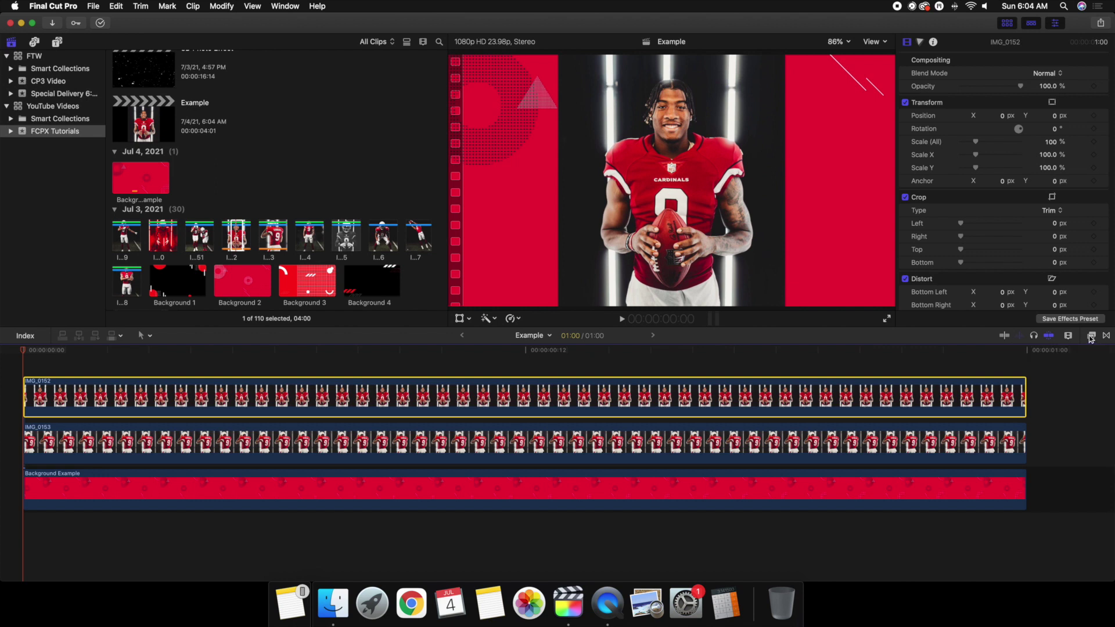
left_click(1091, 337)
left_click(936, 573)
type("mask")
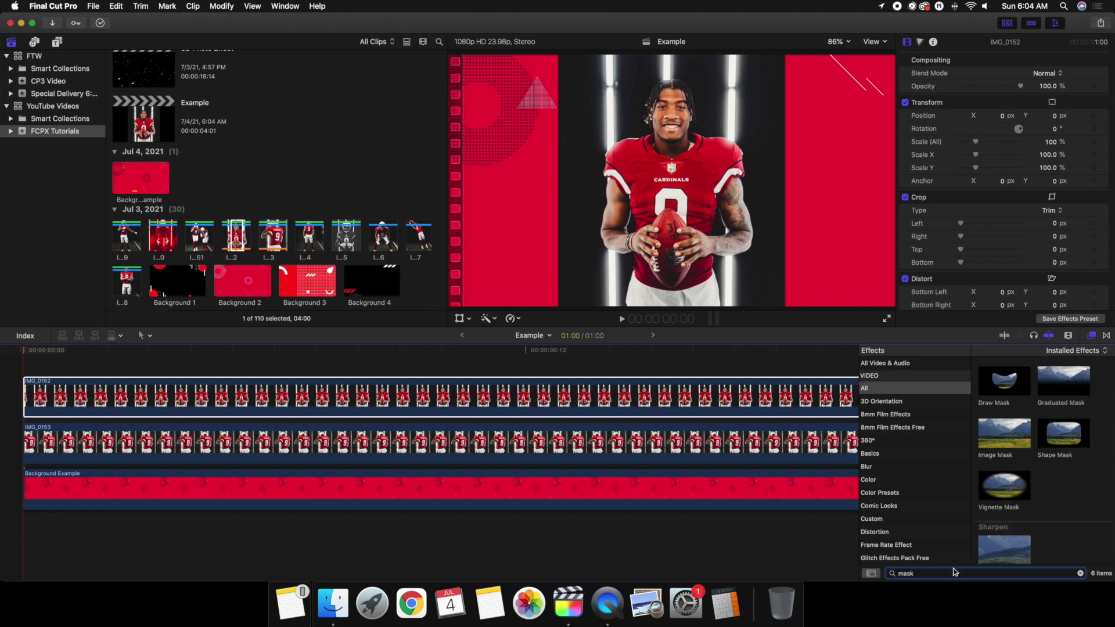
- Apply the Draw Mask effect to IMG_0152 and set the viewer zoom to 50%
left_click_drag(1016, 380, 825, 392)
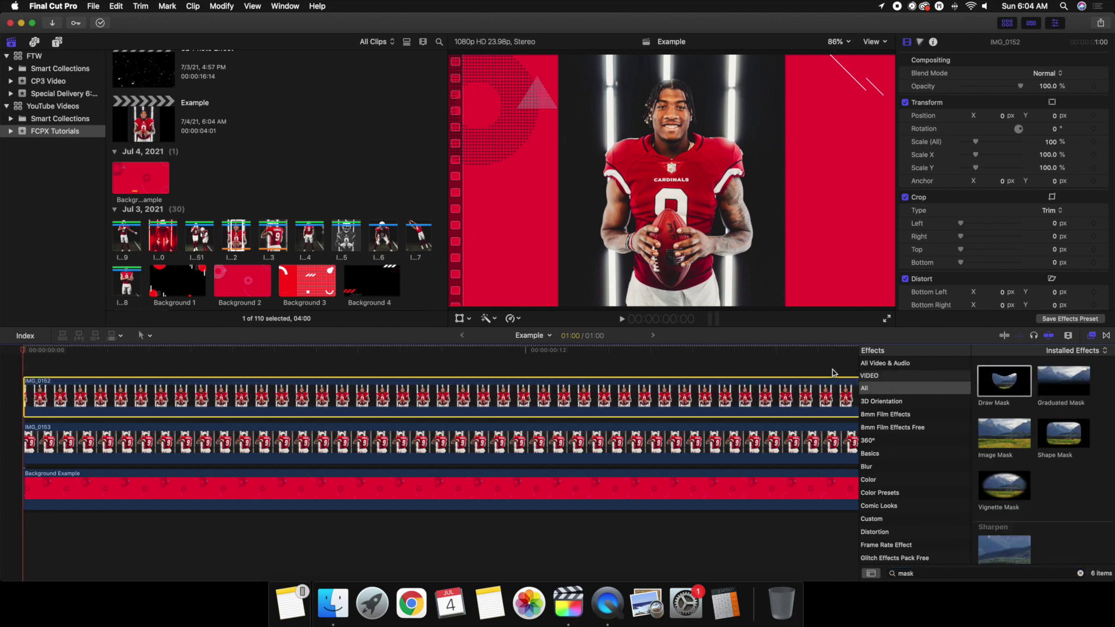
left_click(1090, 336)
left_click(838, 42)
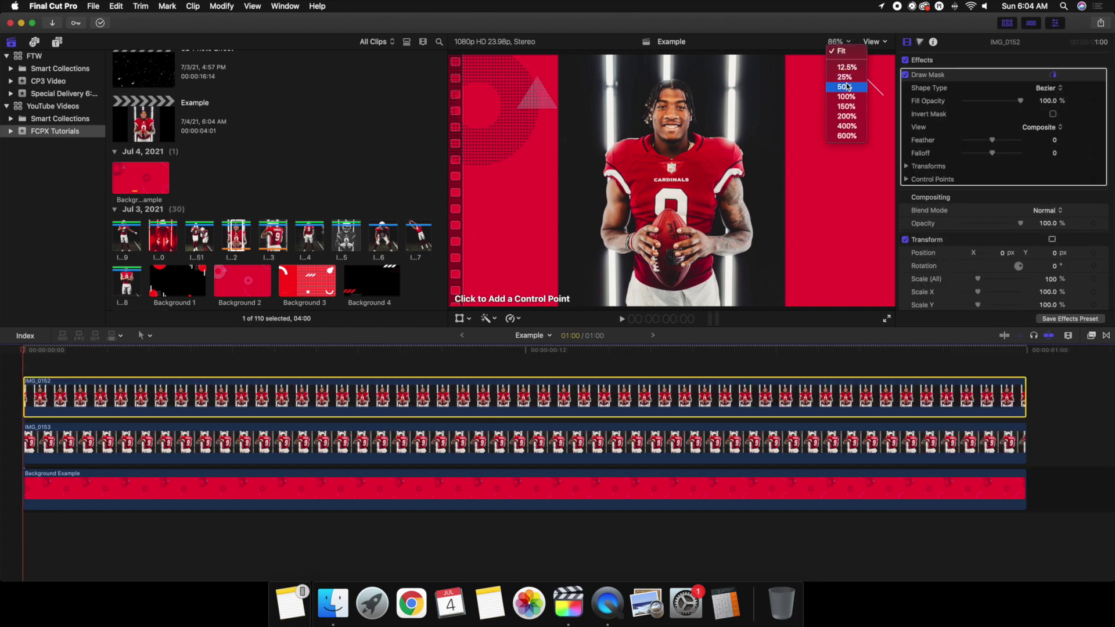
left_click(846, 87)
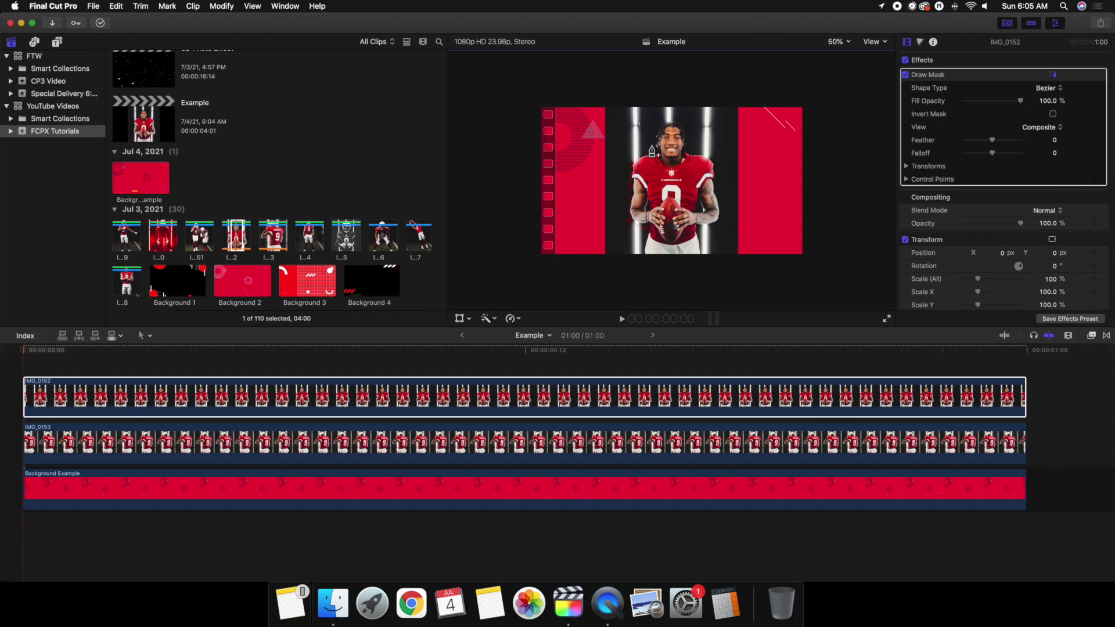
- Trace a closed mask around the player's head, shoulders and arm, then fit the viewer
left_click(680, 118)
left_click(693, 143)
left_click(701, 150)
left_click(715, 156)
left_click(726, 171)
left_click(717, 186)
left_click(705, 233)
left_click(702, 262)
left_click(637, 259)
left_click(646, 232)
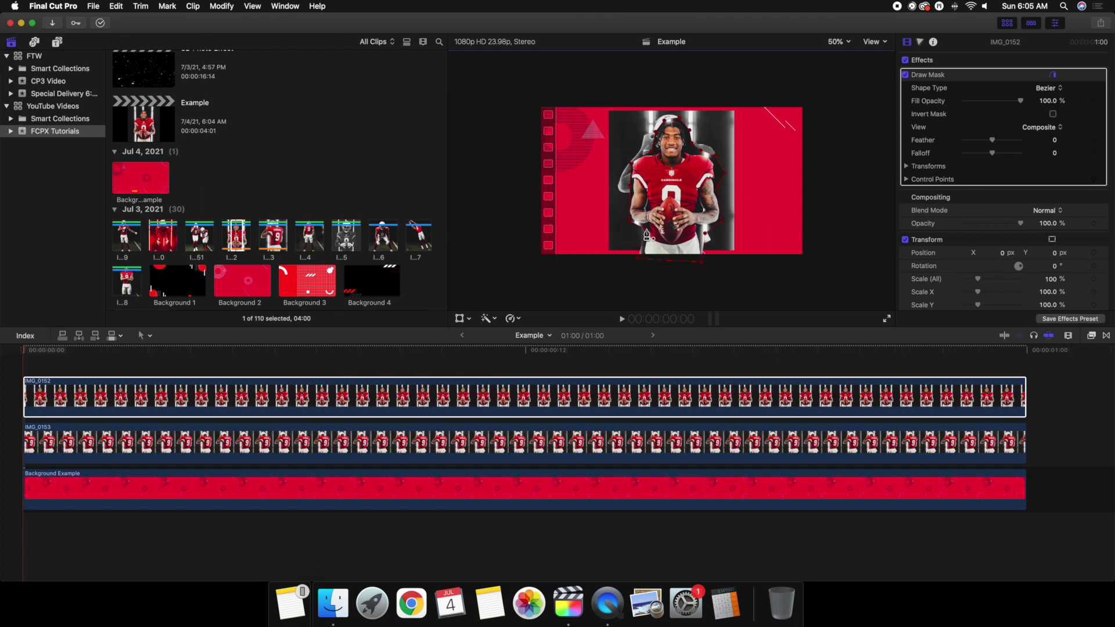
left_click(838, 44)
left_click(840, 51)
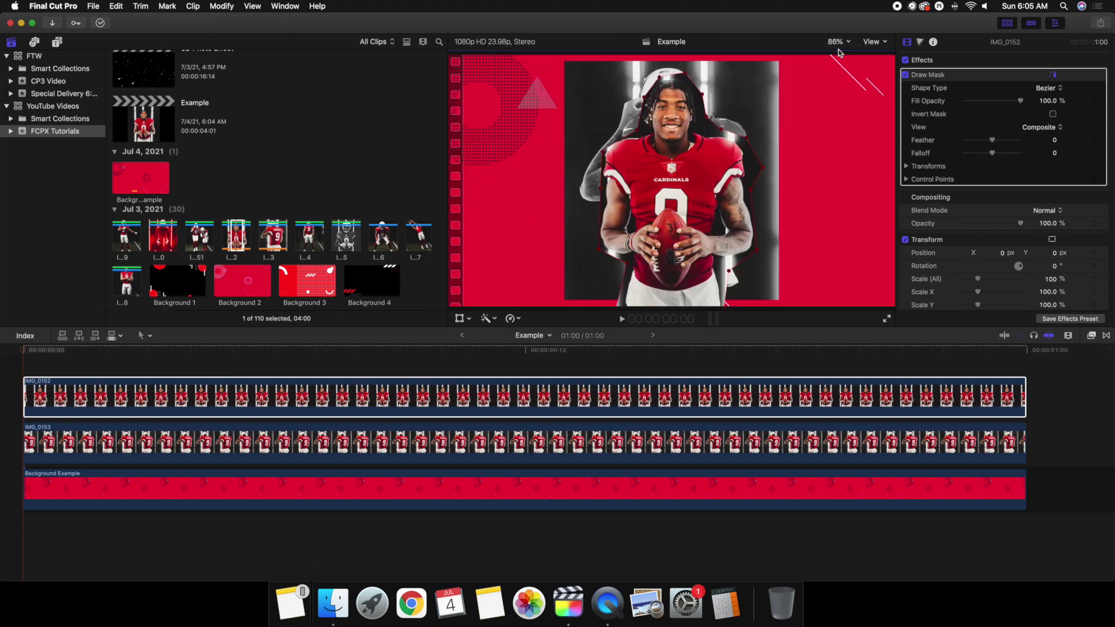
- Turn the masked IMG_0152 clip into a compound clip named 'Example'
left_click(244, 400)
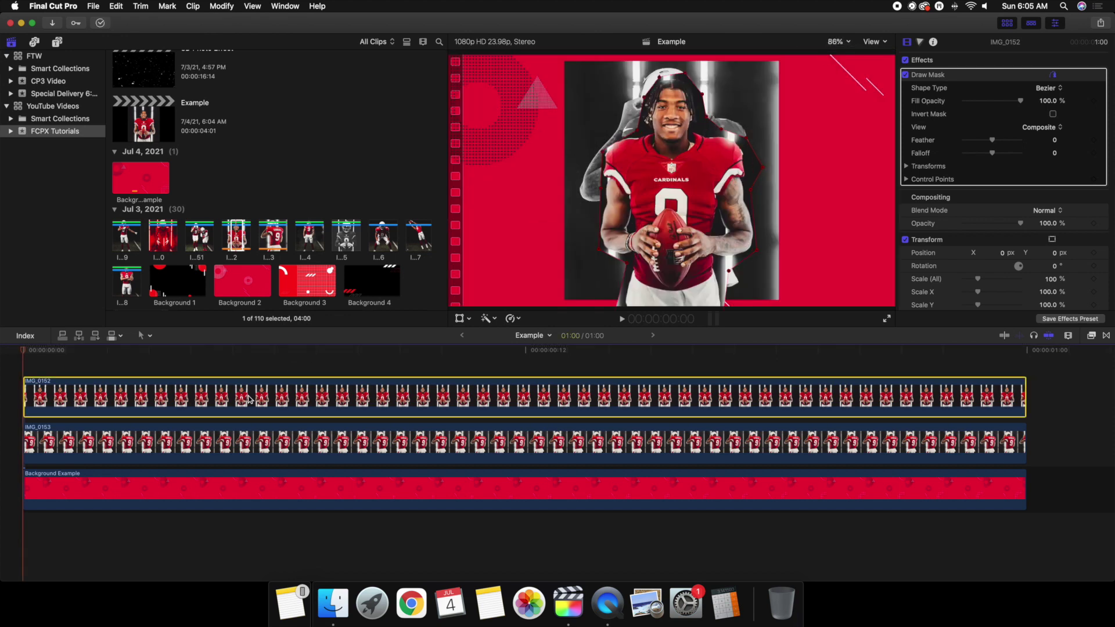
key("alt+g")
type("Example")
key("Return")
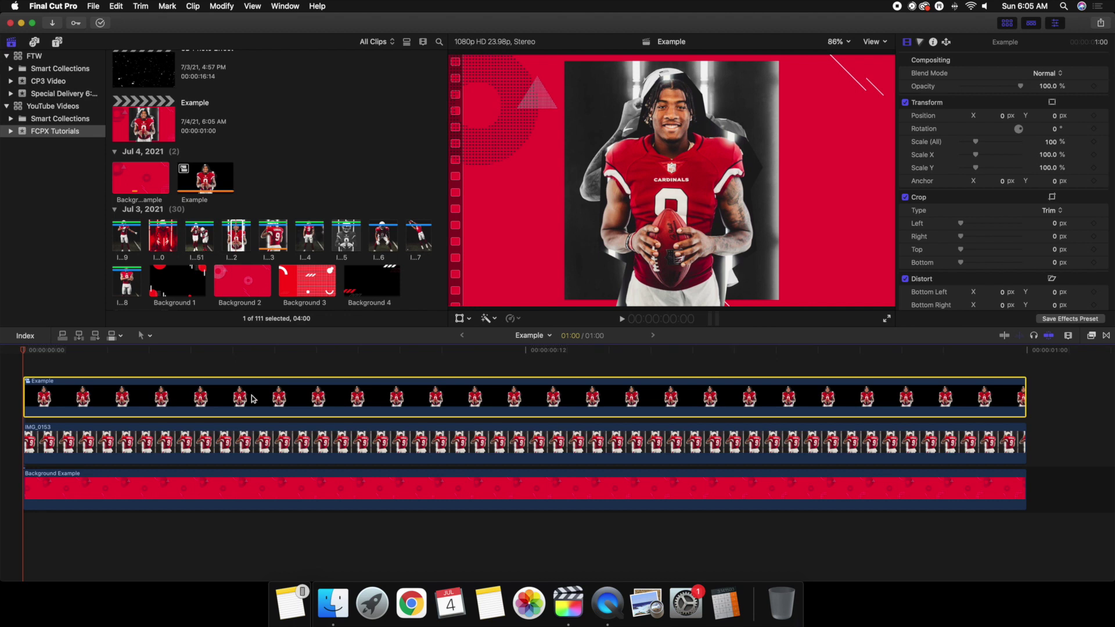
- Add starting Position keyframes on both the Example and IMG_0153 clips
left_click(1094, 116)
left_click(137, 452)
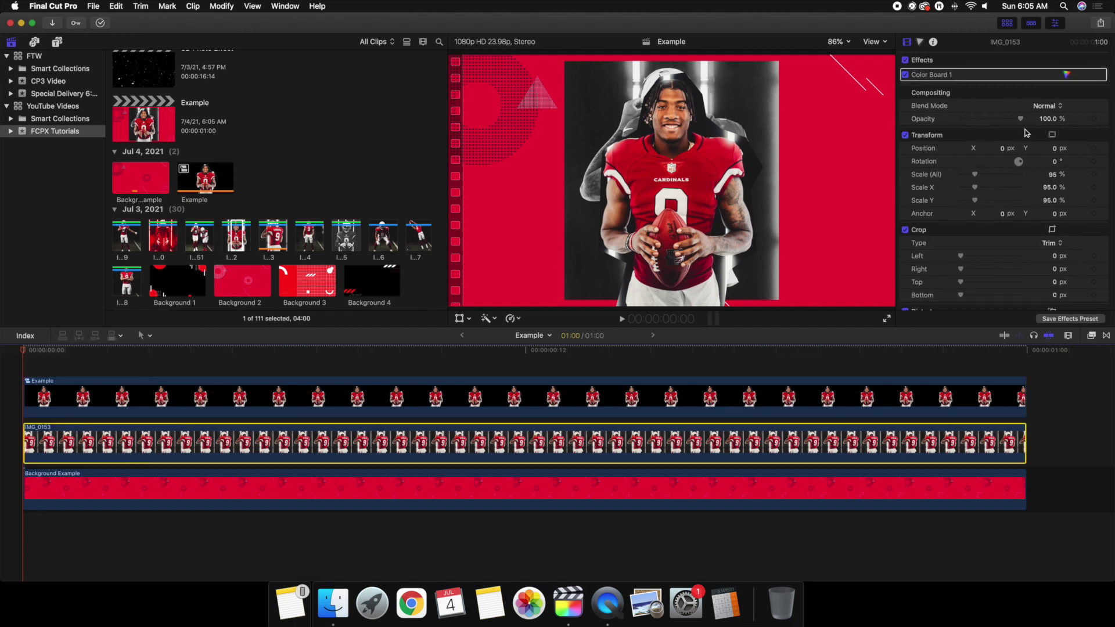
left_click(1094, 148)
- At the clips' end, set Example's X position to -25 and IMG_0153's to 25
left_click(1019, 367)
left_click(999, 389)
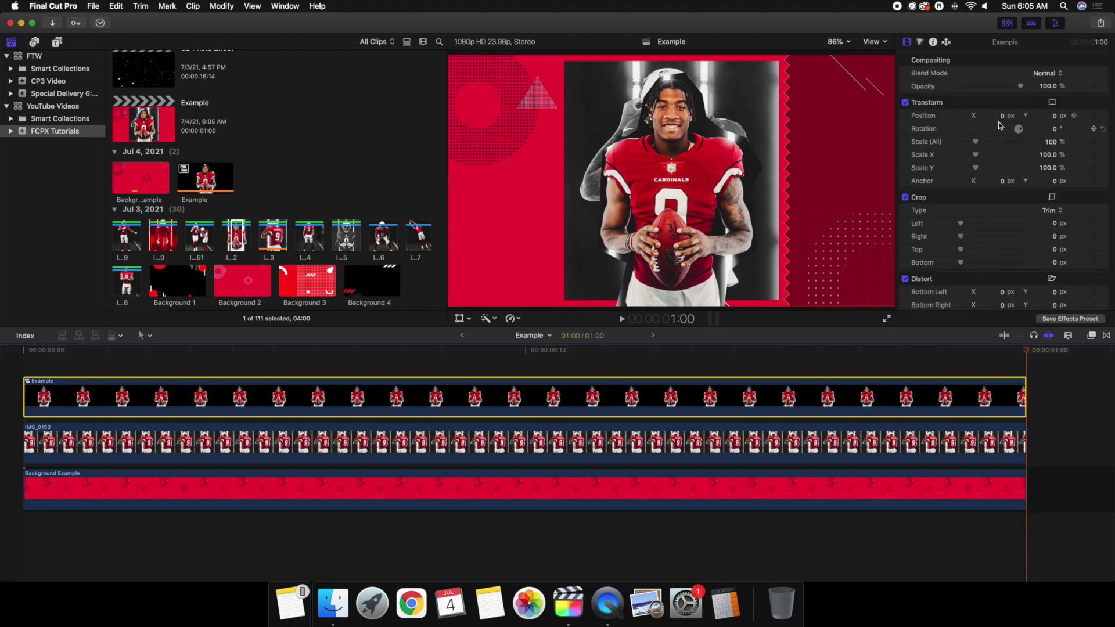
double_click(1002, 115)
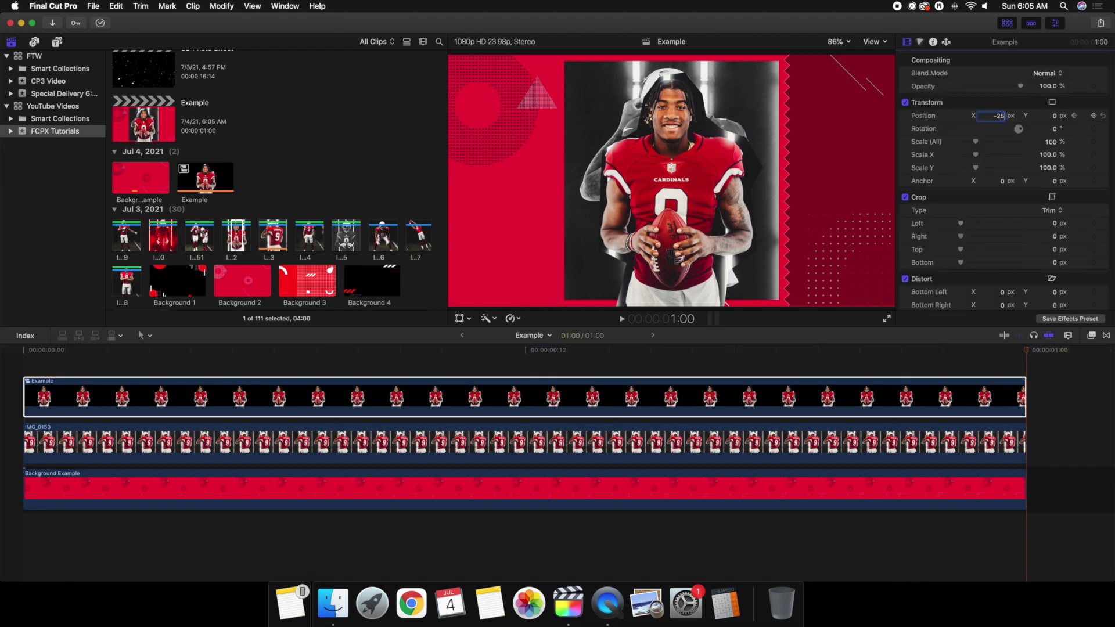
key("Return")
left_click(937, 439)
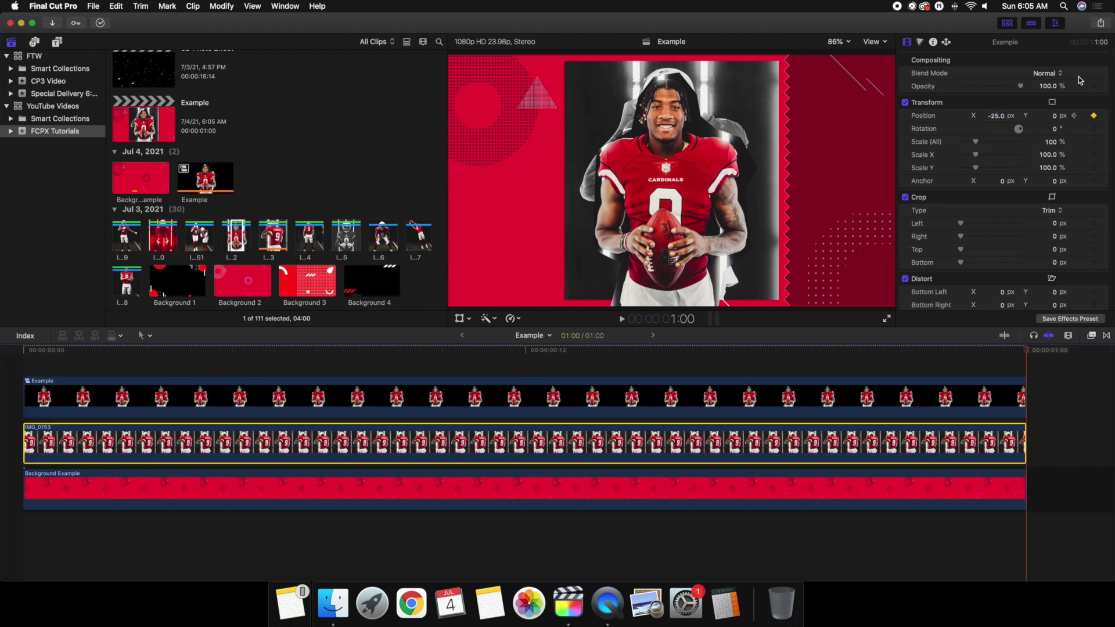
double_click(1002, 148)
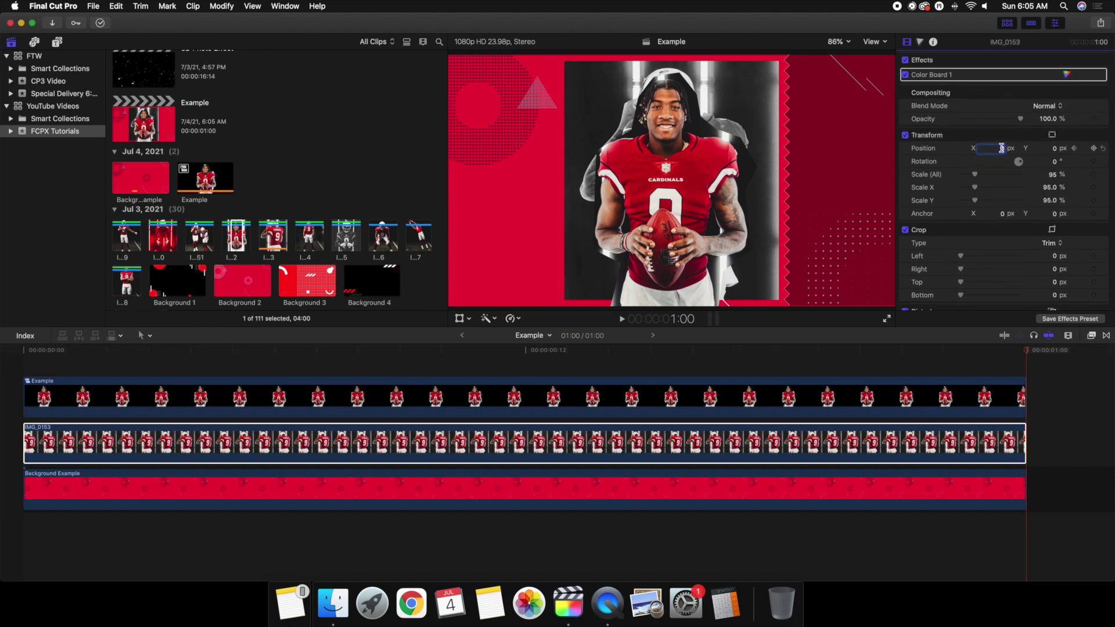
key("Return")
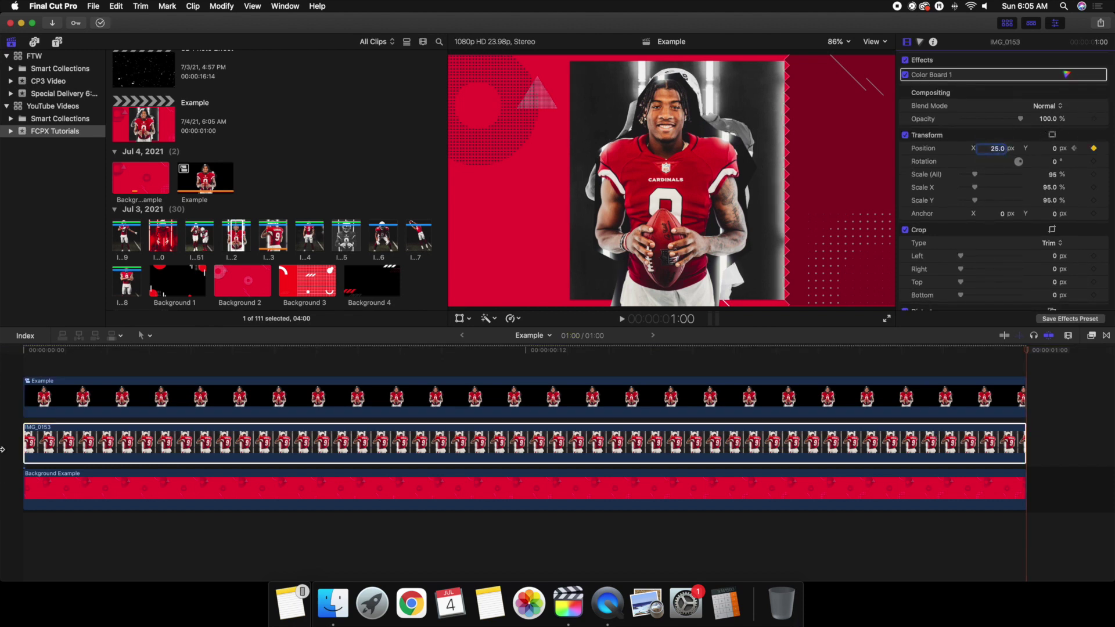
- Play the opposing slide from the start, then return to the beginning
left_click(2, 406)
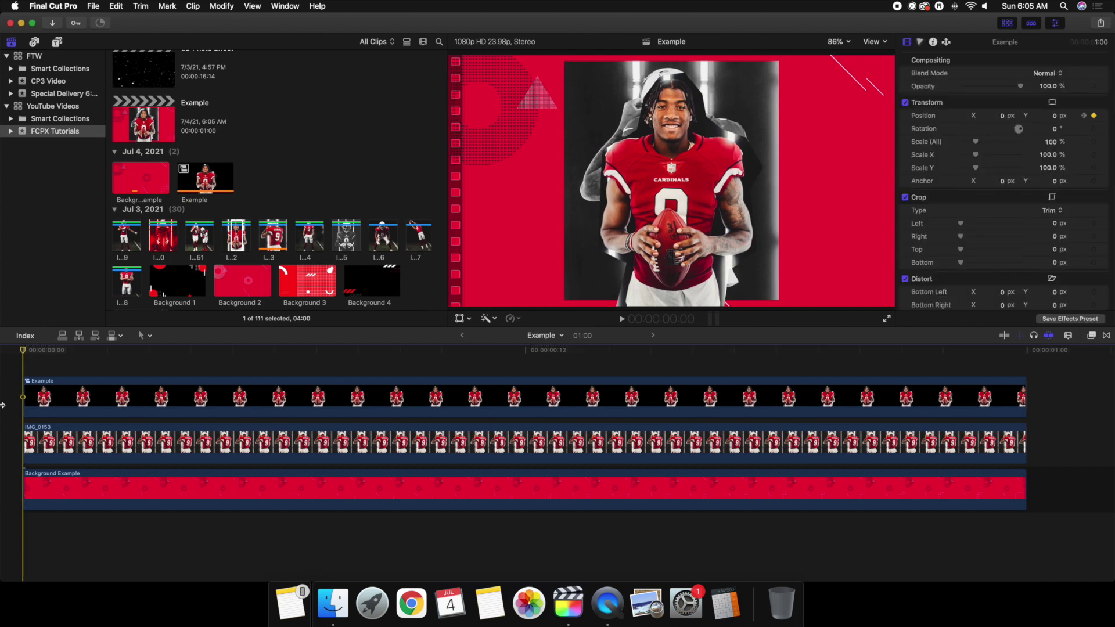
key("space")
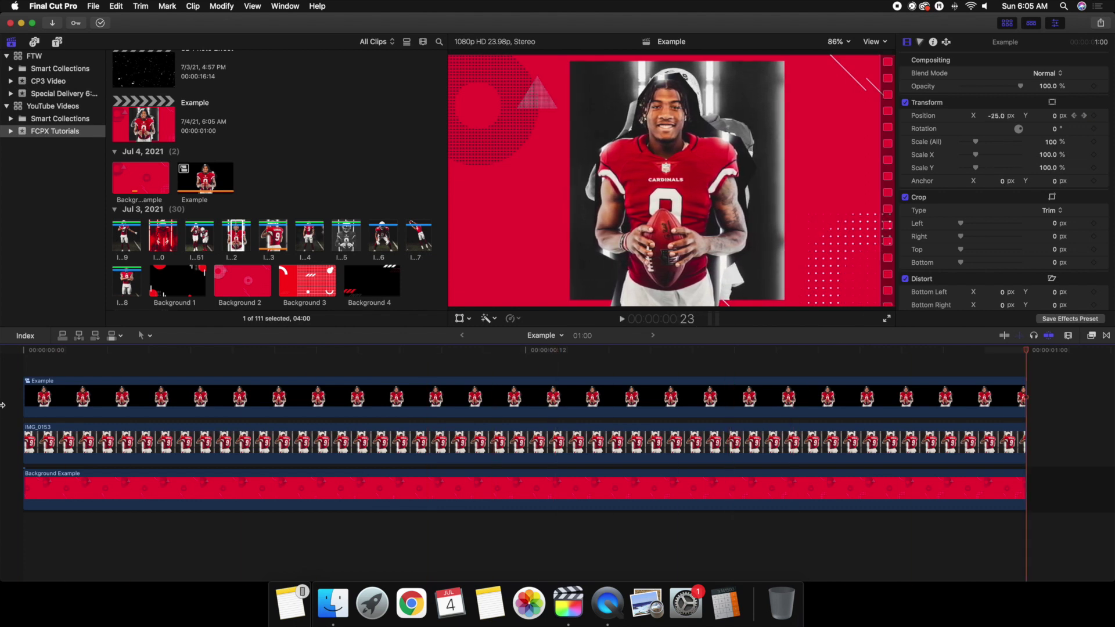
key("Home")
- Switch the Example clip's motion path point to Linear in the Transform controls
left_click(45, 399)
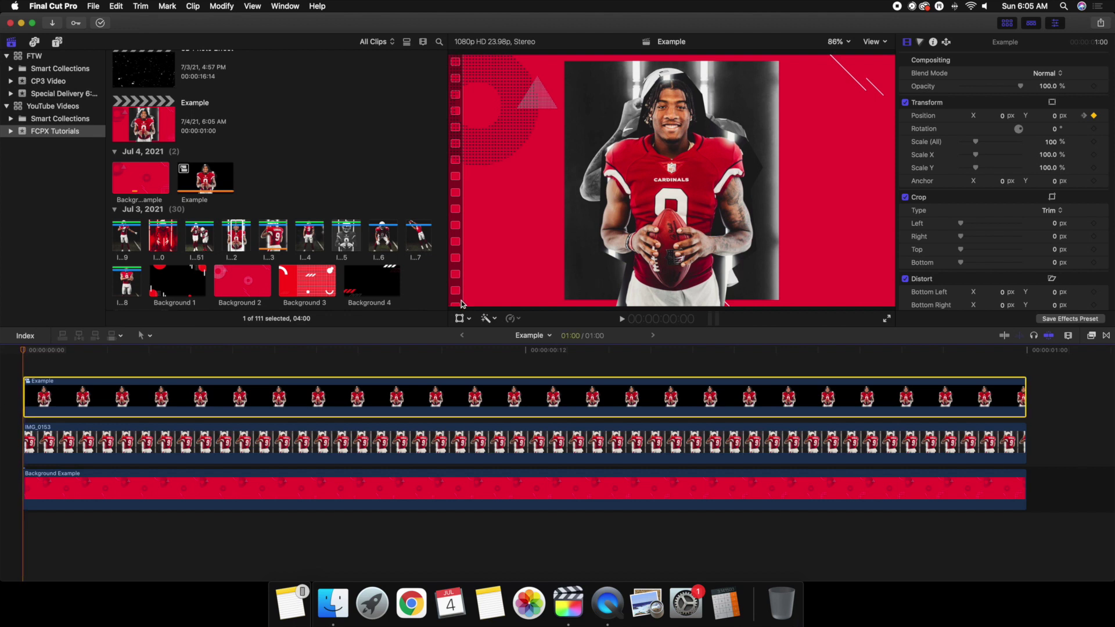
left_click(458, 319)
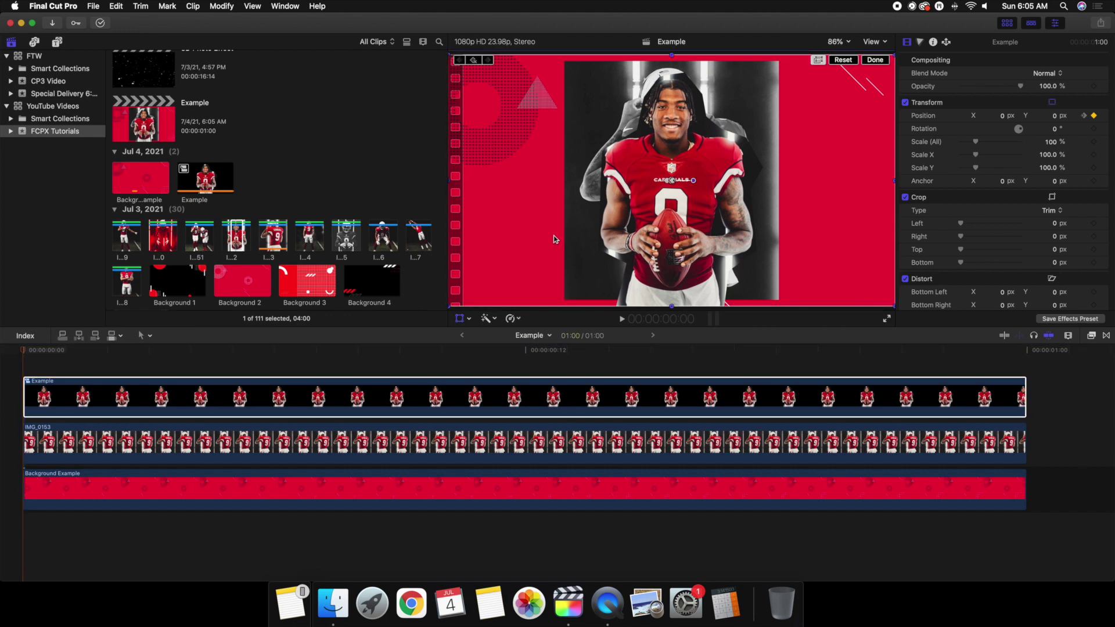
right_click(671, 182)
key("Escape")
right_click(673, 181)
left_click(683, 188)
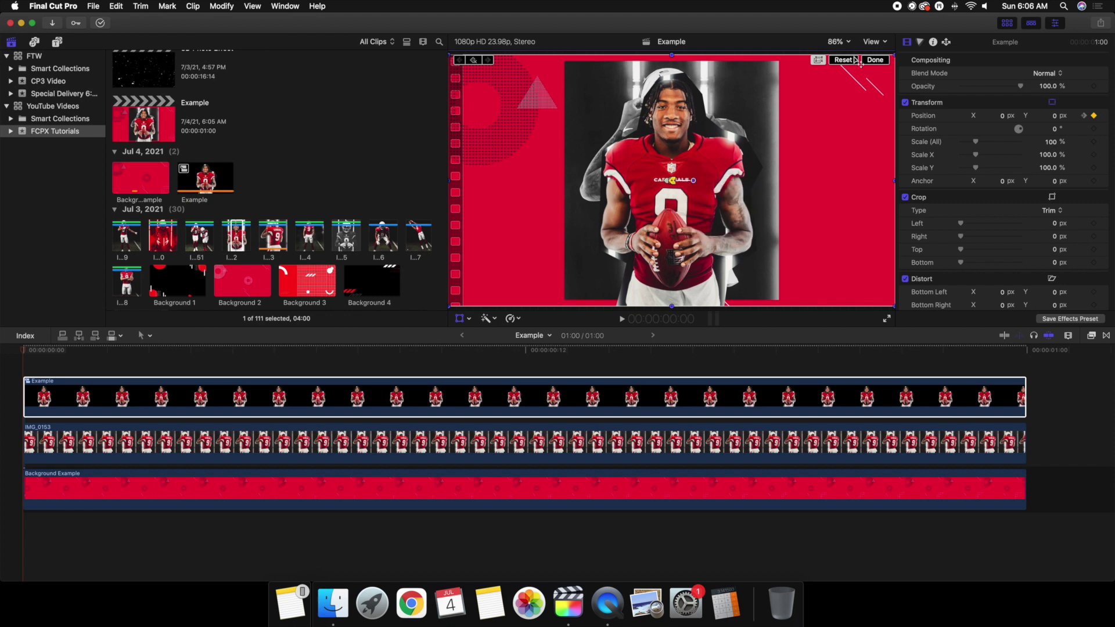
left_click(875, 60)
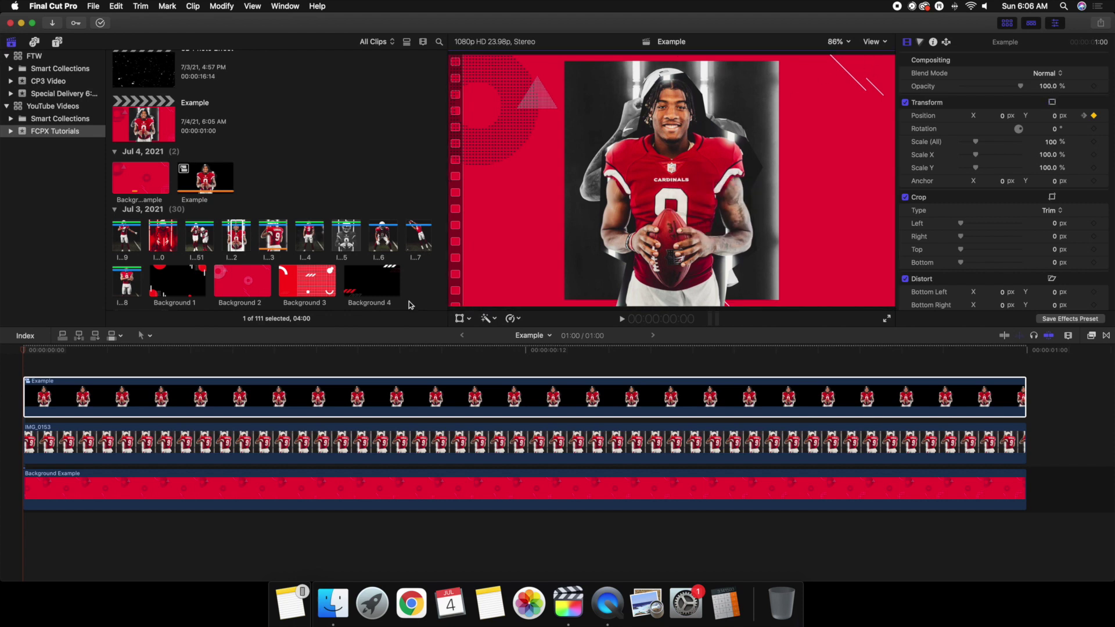
- Switch IMG_0153's motion path point to Linear, then deselect the clip
left_click(190, 434)
left_click(452, 319)
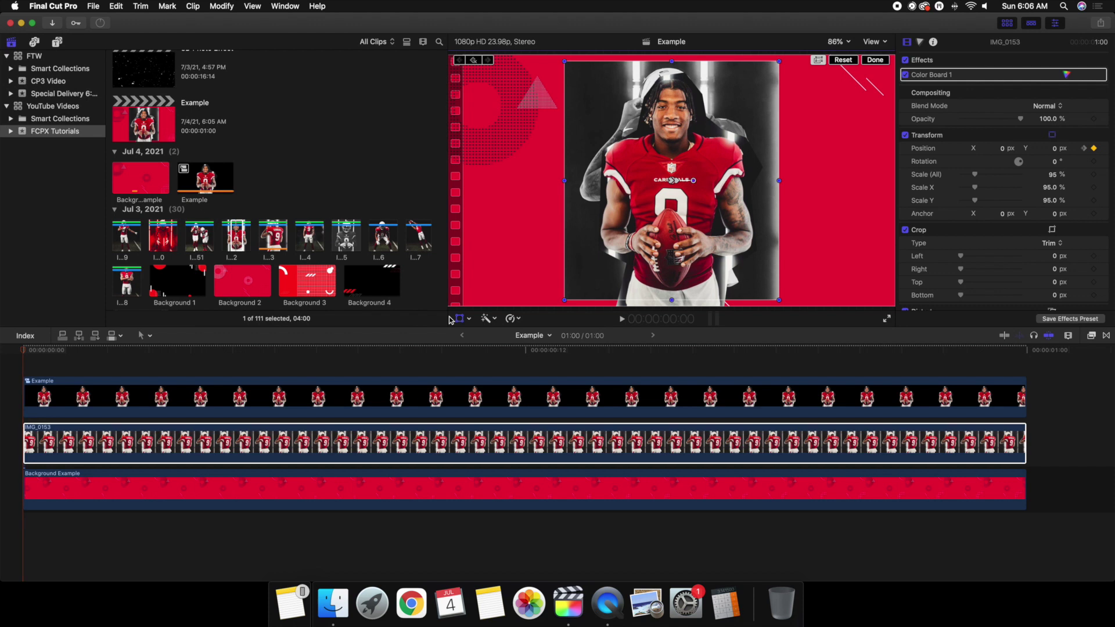
right_click(673, 182)
key("Escape")
right_click(678, 181)
left_click(684, 186)
left_click(875, 60)
left_click(15, 375)
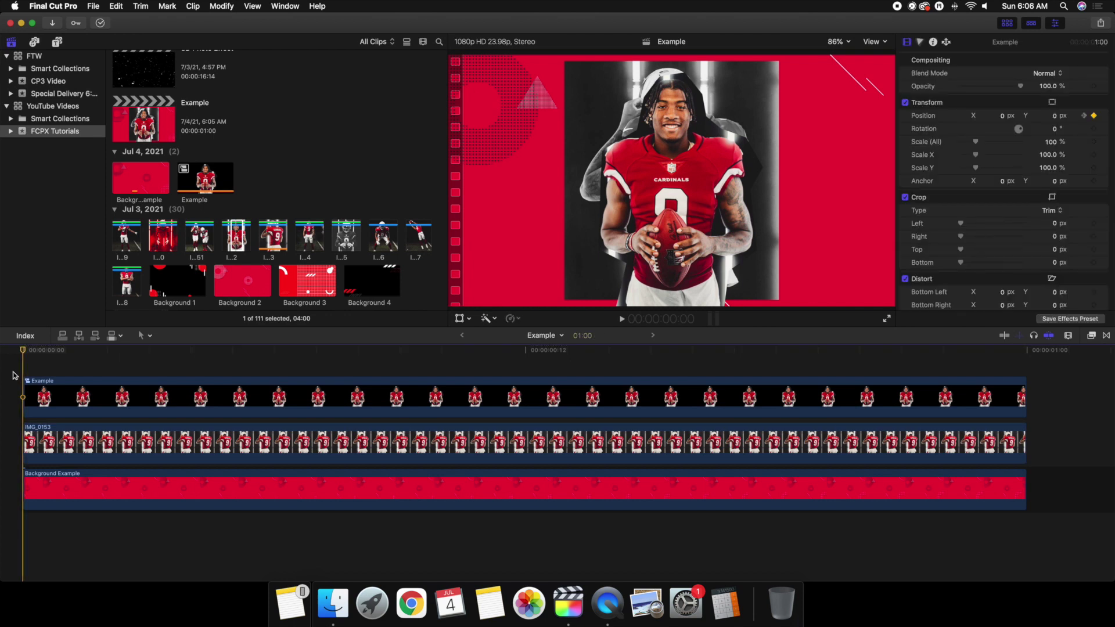
- Preview the linear slide animation, then show the Motion Blur titles category
key("space")
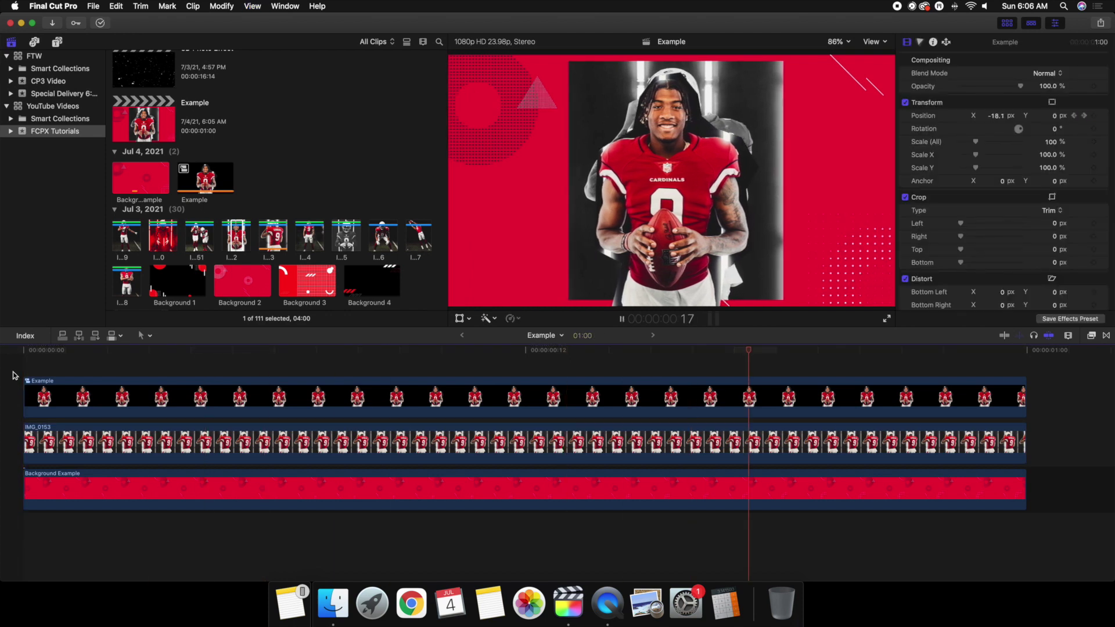
key("space")
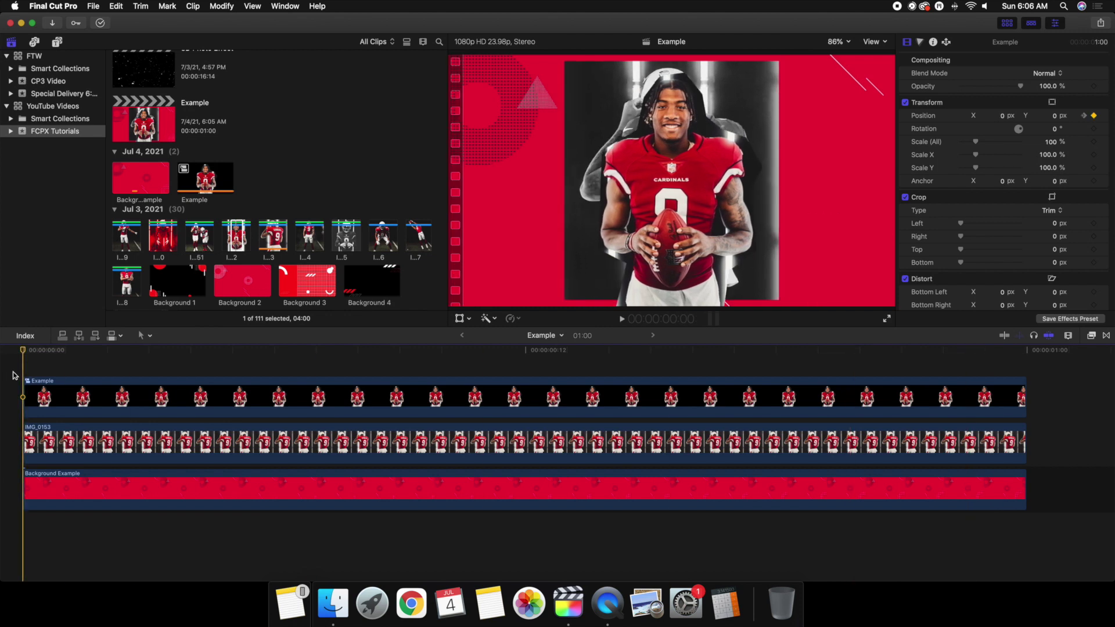
key("space")
key("space")
left_click(57, 42)
- Place the Moderate Motion Blur title above the Example clip and play it back
left_click_drag(350, 94, 412, 351)
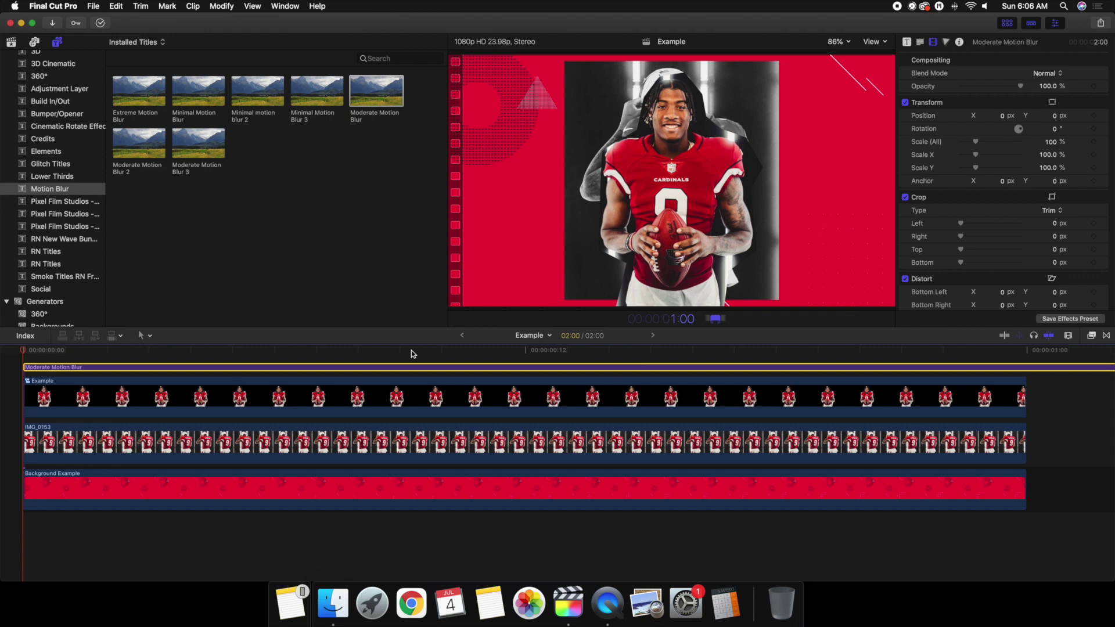
scroll(57, 376, "up", 2)
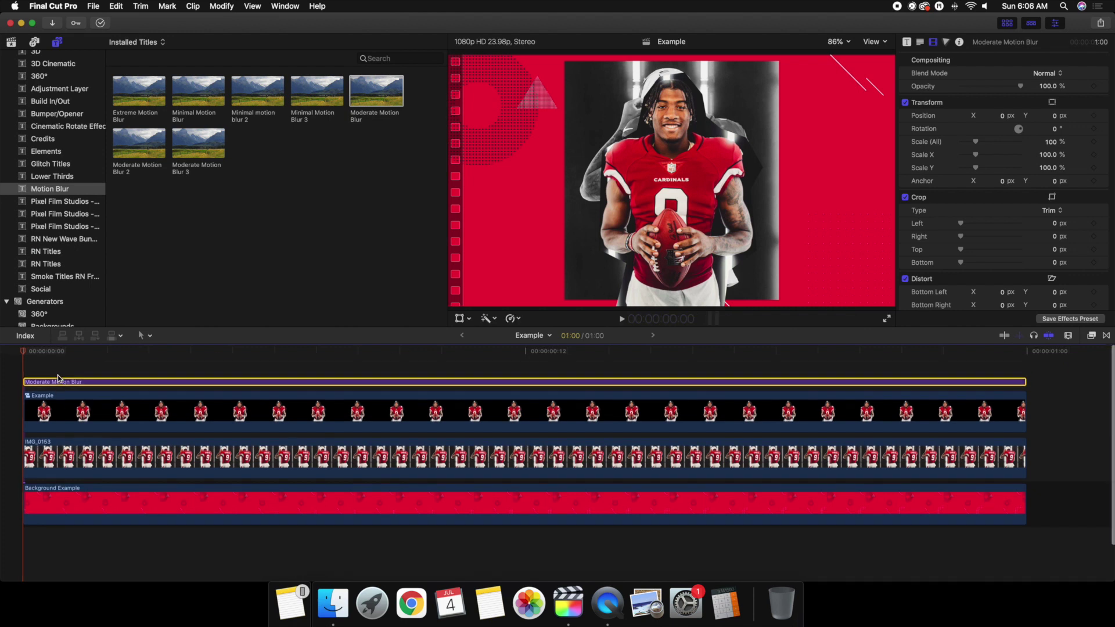
left_click(19, 364)
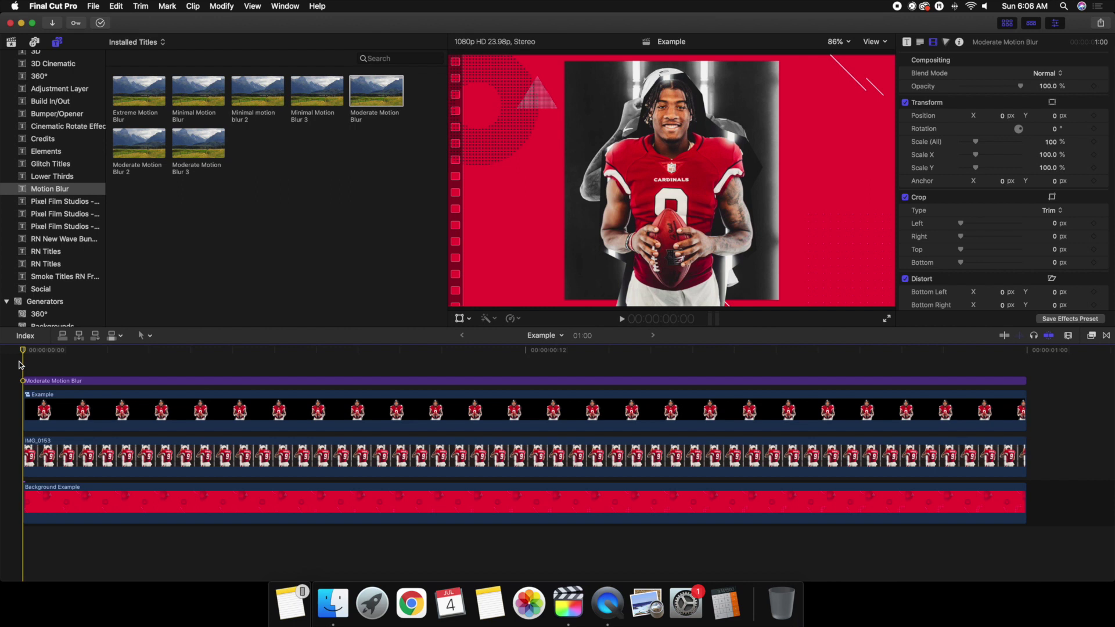
key("space")
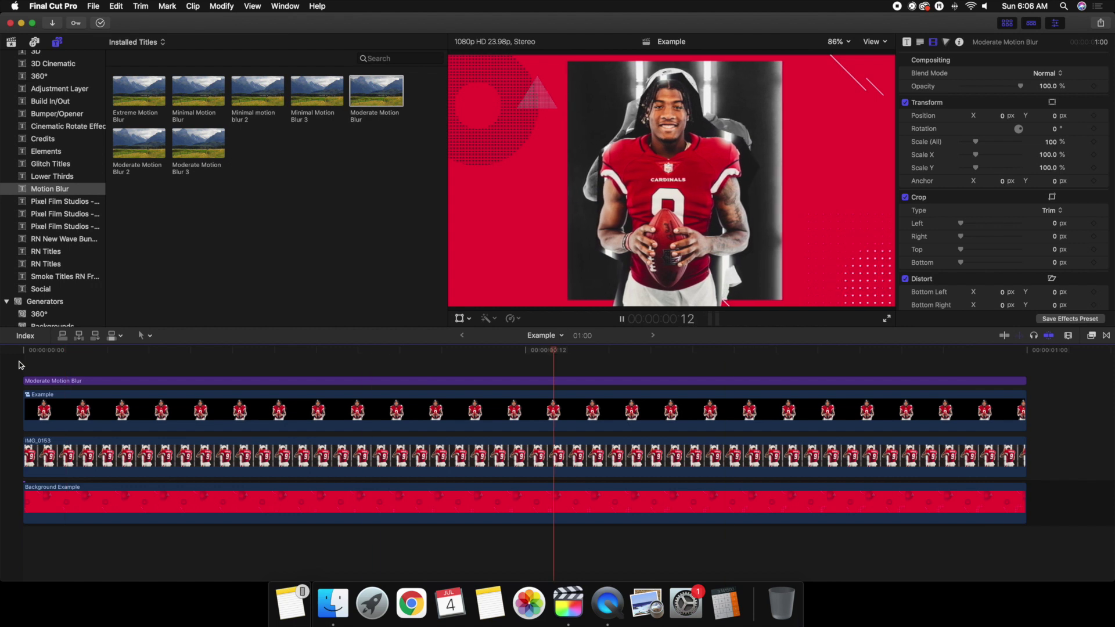
key("Home")
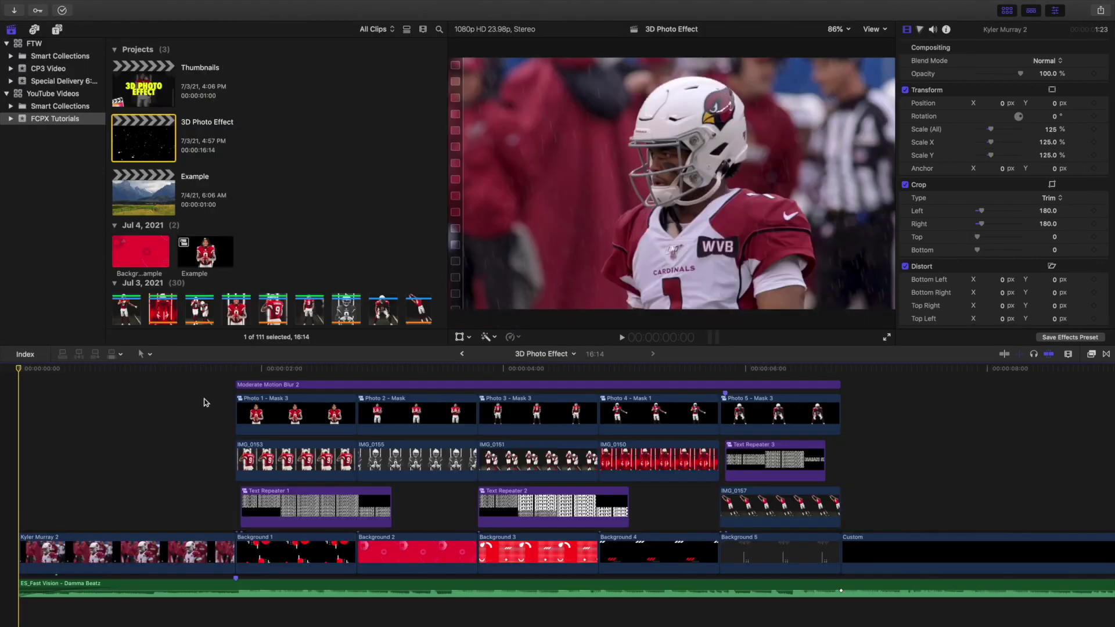
key("space")
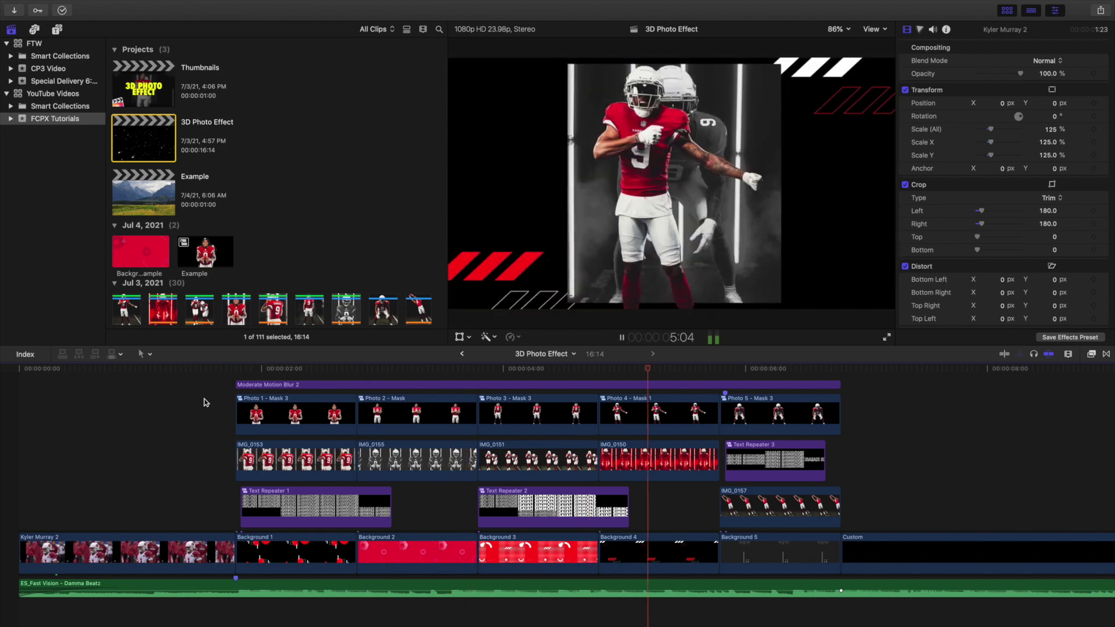
left_click(234, 370)
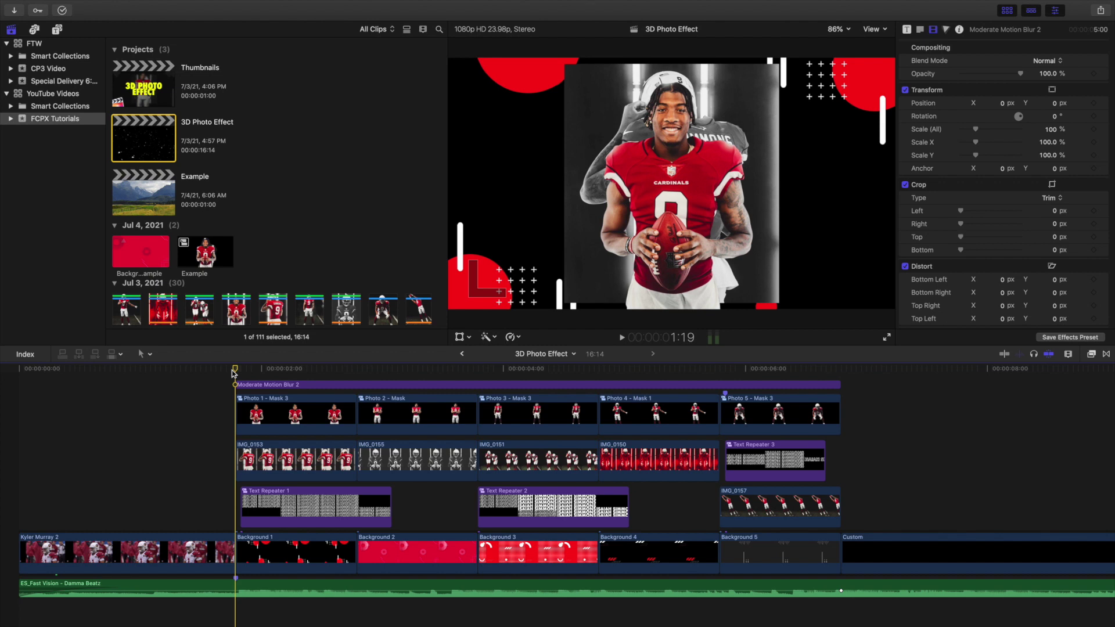
key("Right")
key("Right")
key("Right")
key("Right")
key("Right")
key("Right")
key("Right")
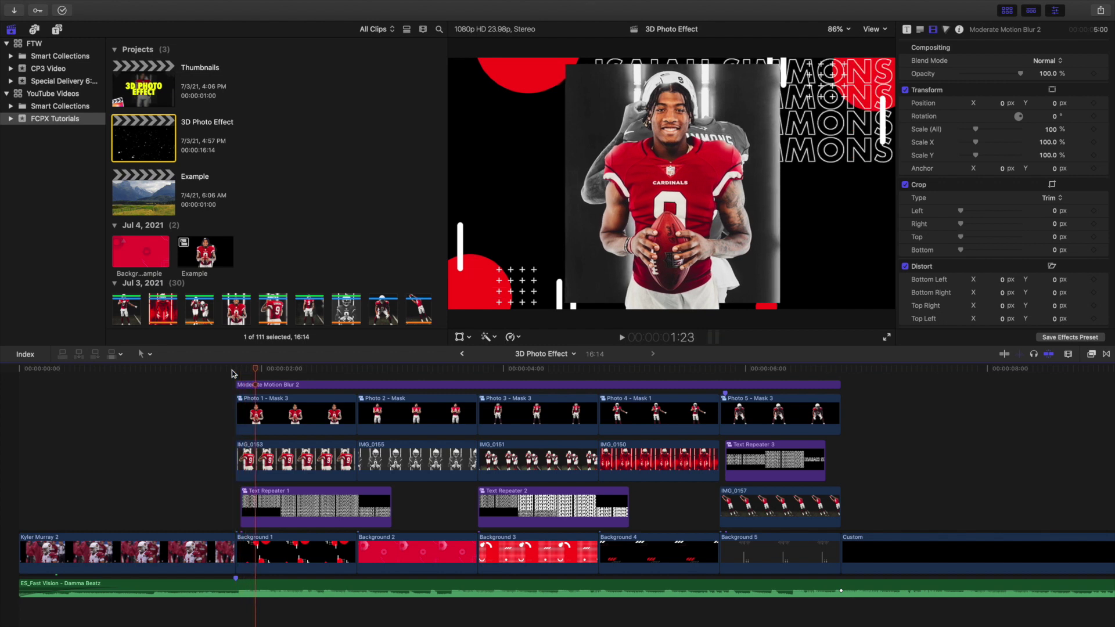
key("Right")
key("Right")
key("Right")
key("Right")
key("Right")
key("Right")
key("Right")
key("Right")
key("Right")
key("Right")
key("Right")
key("Right")
key("Right")
key("Right")
key("Right")
key("Right")
key("Right")
key("Right")
key("Right")
key("Right")
key("Right")
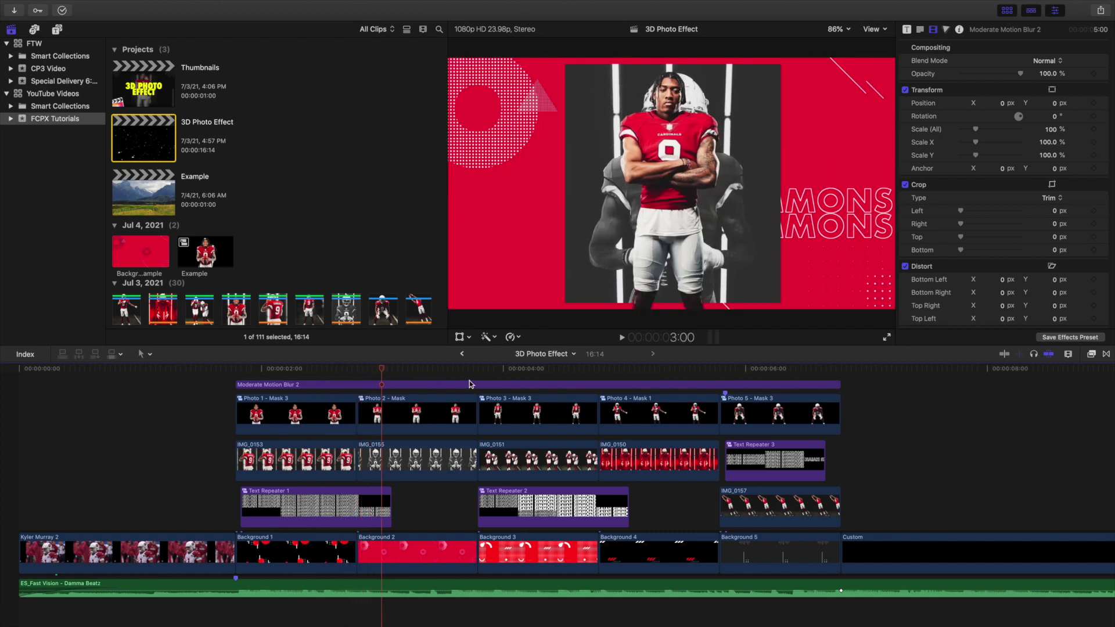
left_click(476, 375)
key("Right")
key("Right")
key("Right")
key("Right")
key("Right")
key("Right")
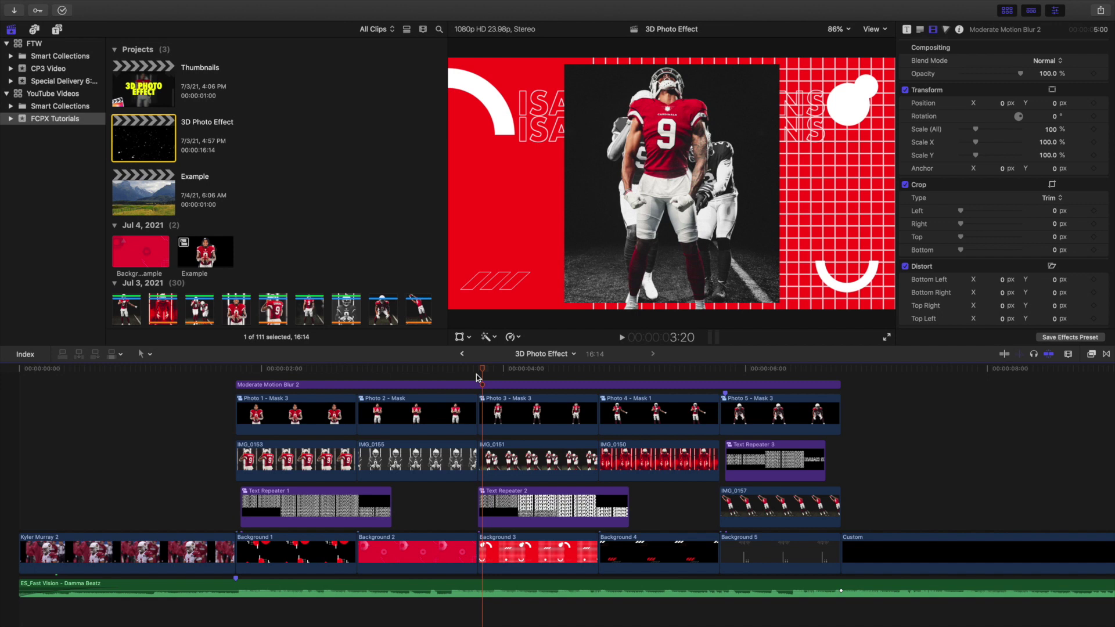
key("Right")
key("Right")
key("Right")
key("Right")
key("Right")
key("Right")
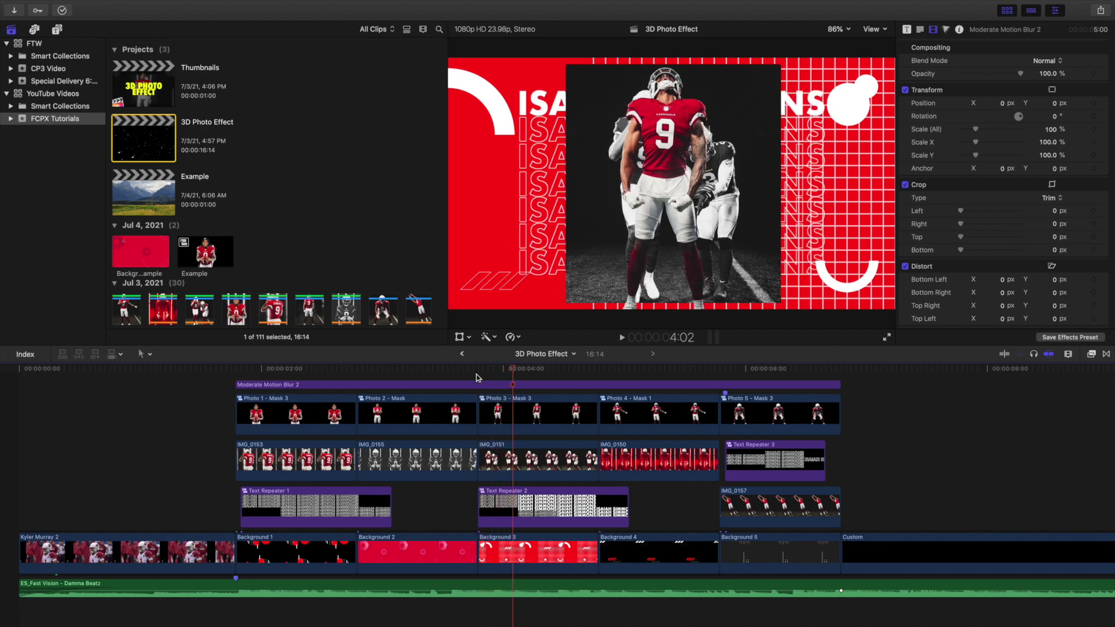
key("Right")
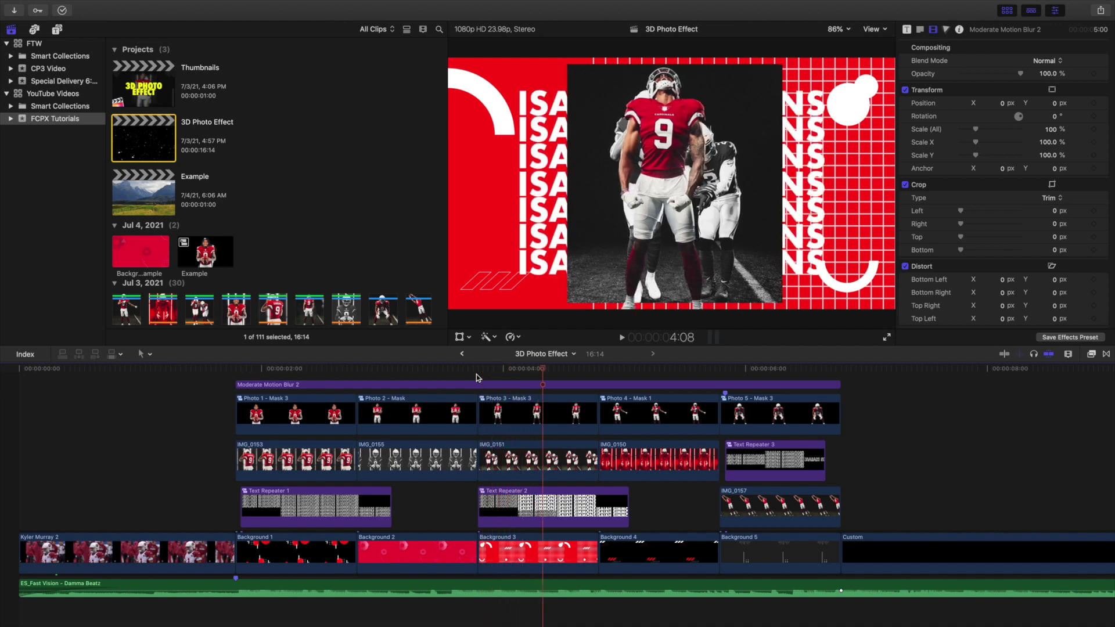
left_click(718, 370)
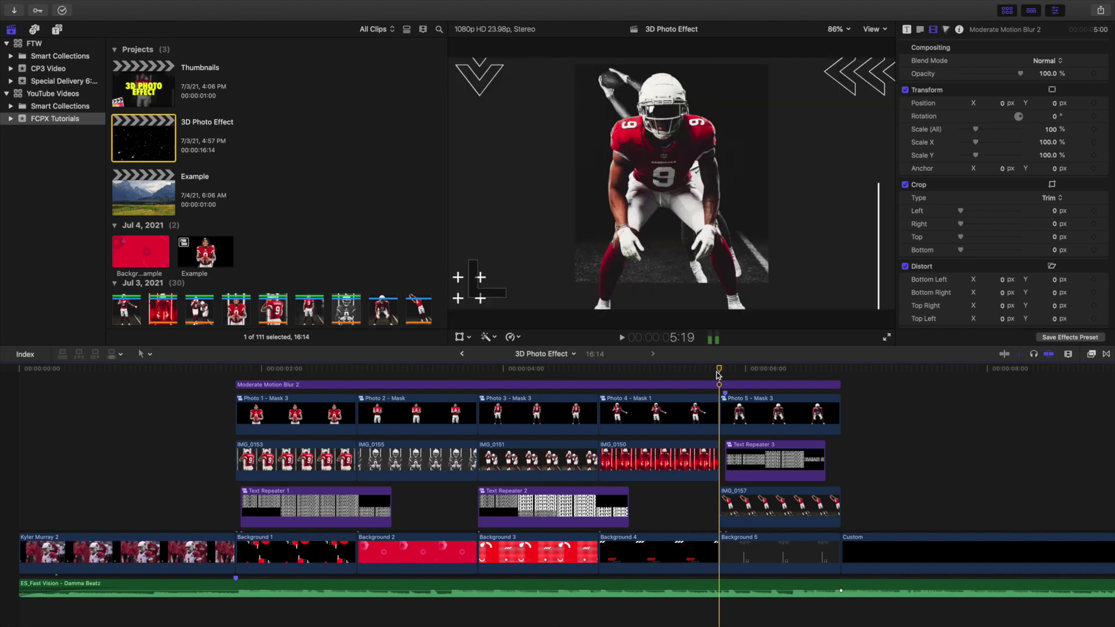
key("Right")
key("Right")
key("Right")
key("Right")
key("Right")
key("Right")
key("Right")
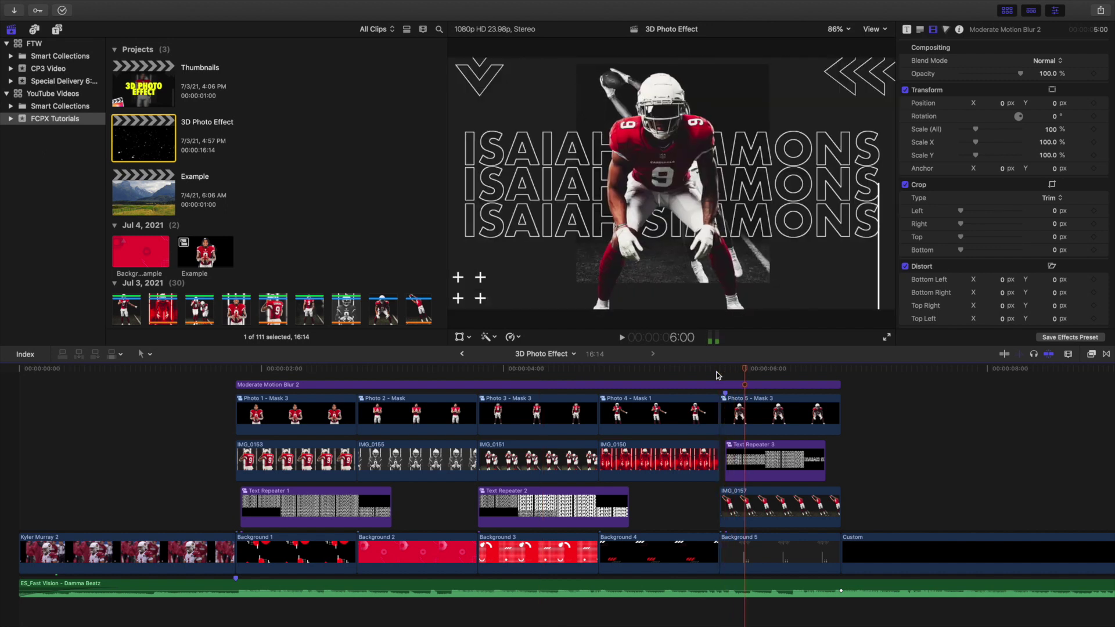
key("Right")
key("Right")
key("Right")
key("Right")
key("Right")
key("Right")
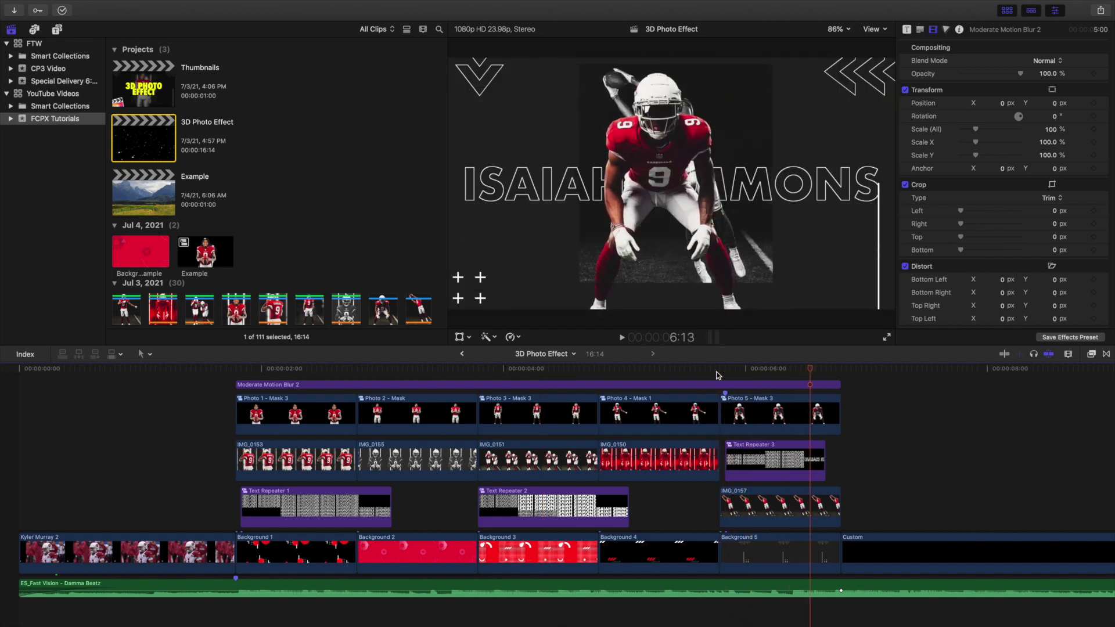
key("Home")
key("space")
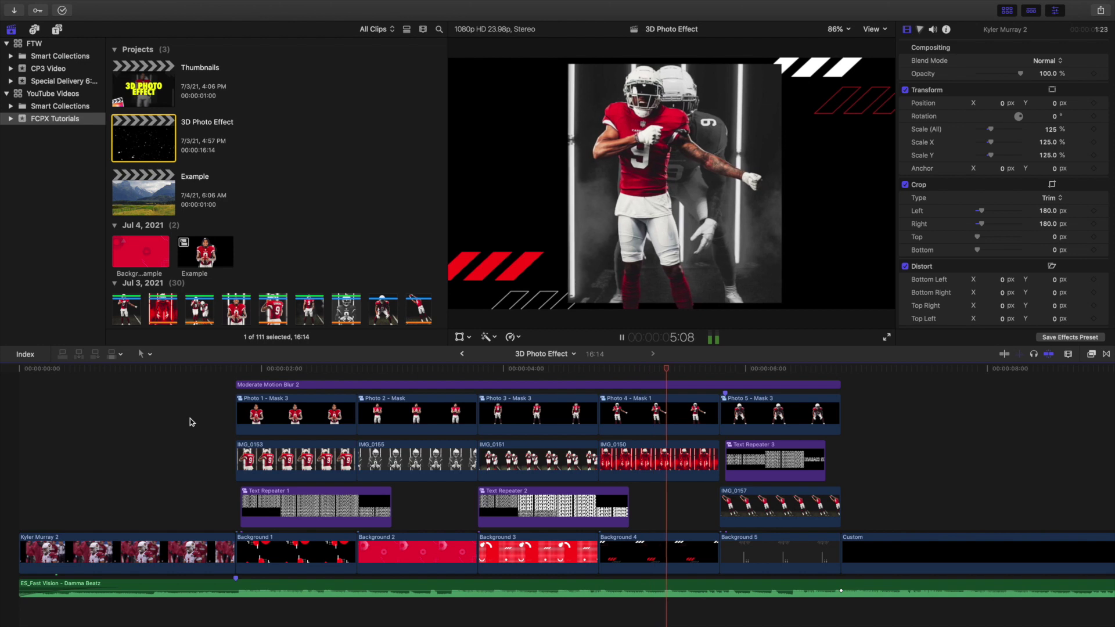
key("space")
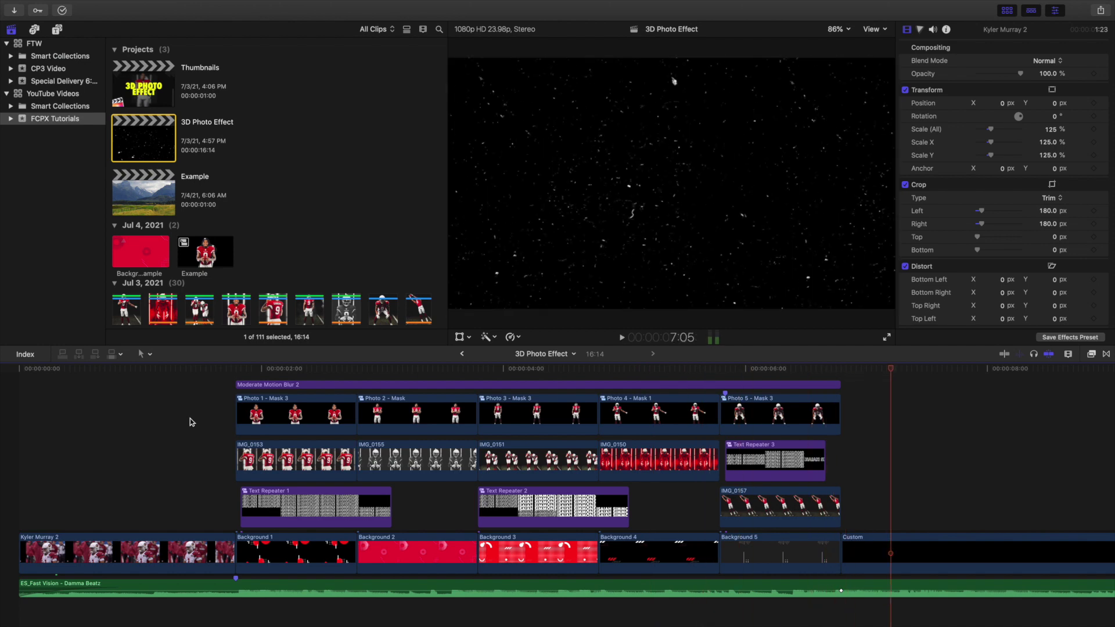
key("Home")
key("shift+z")
key("space")
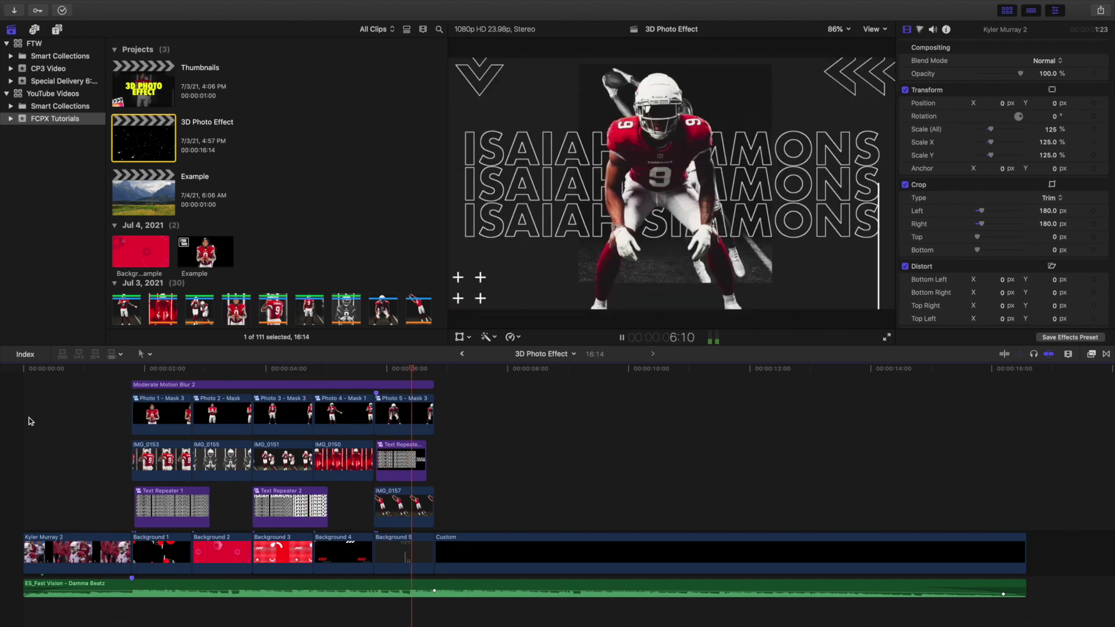
key("Home")
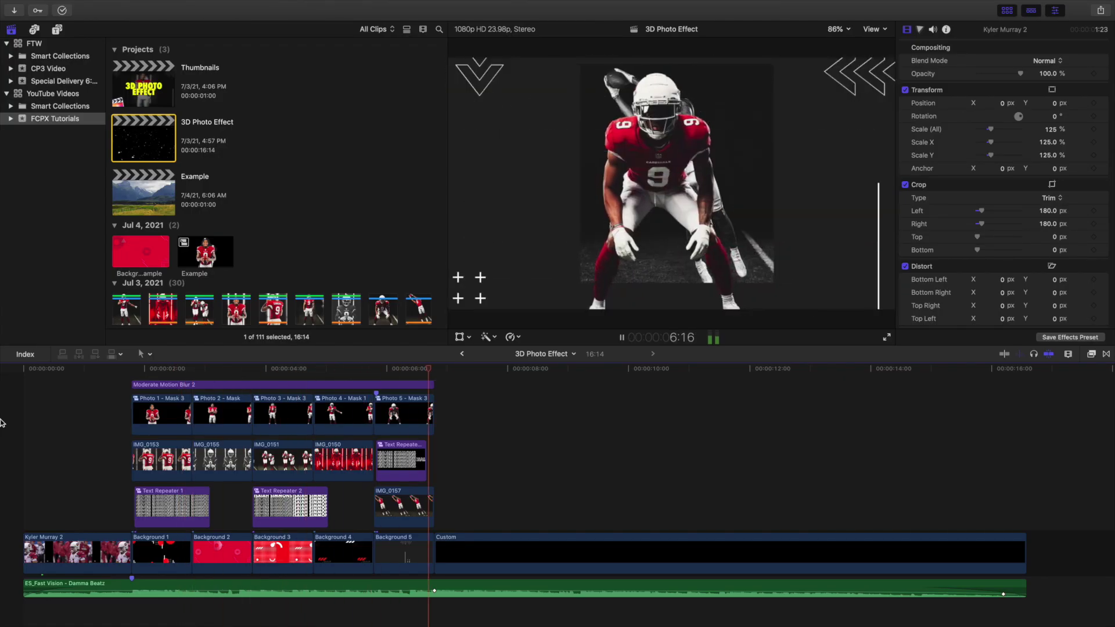
key("space")
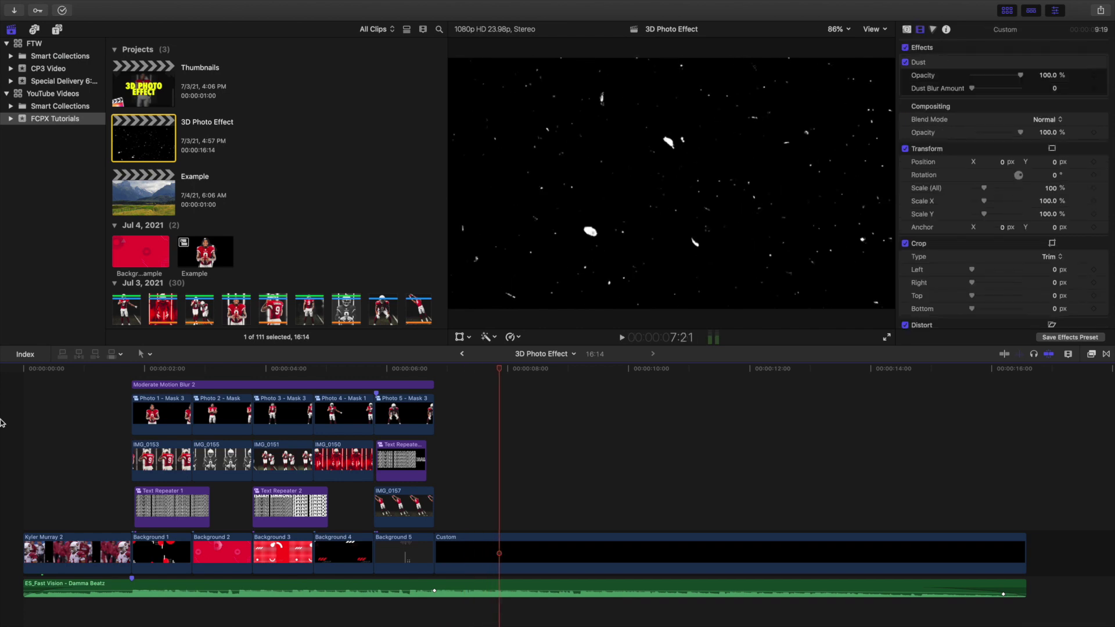